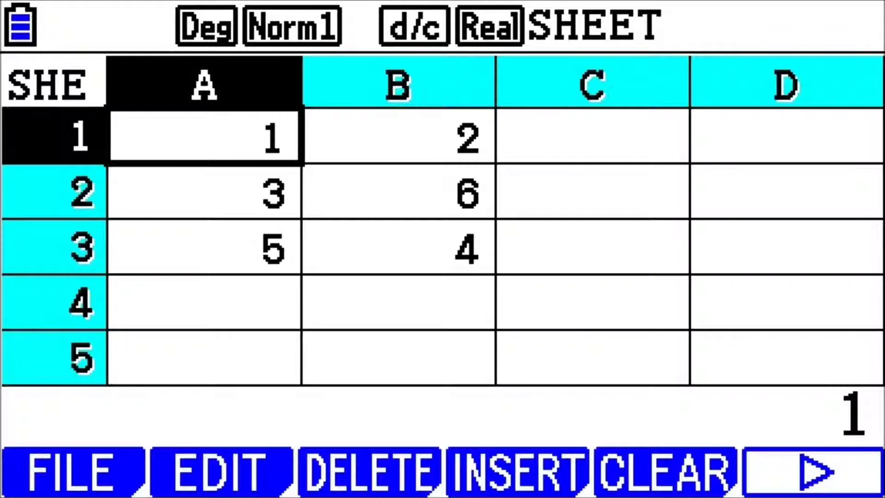
Step: Switch to the statistics lists and save them as a CSV file named FILE1 in the ROOT folder
key(2)
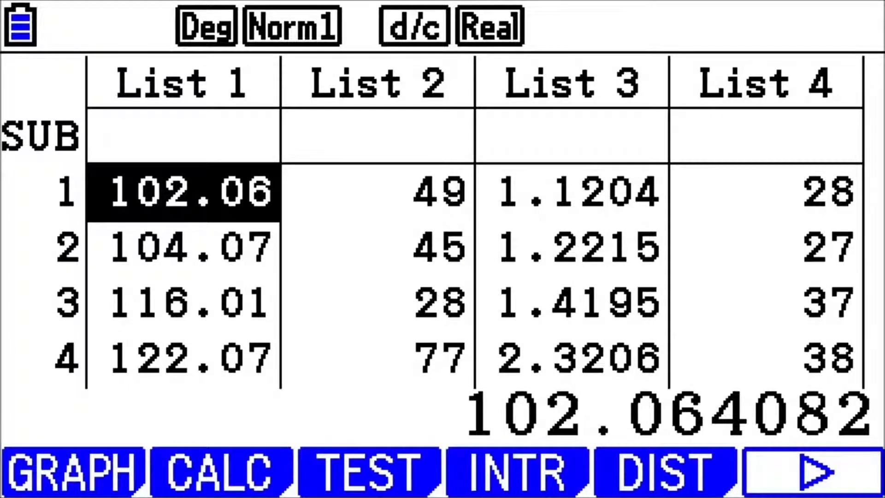
key(F6)
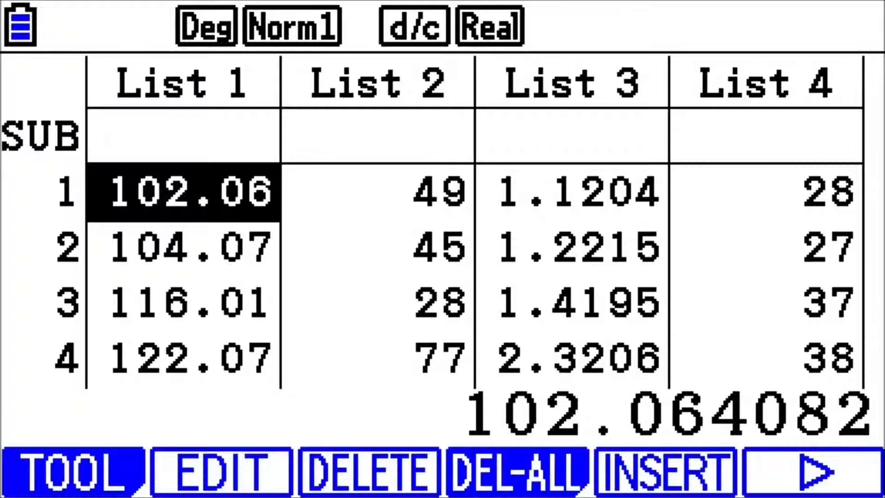
key(F6)
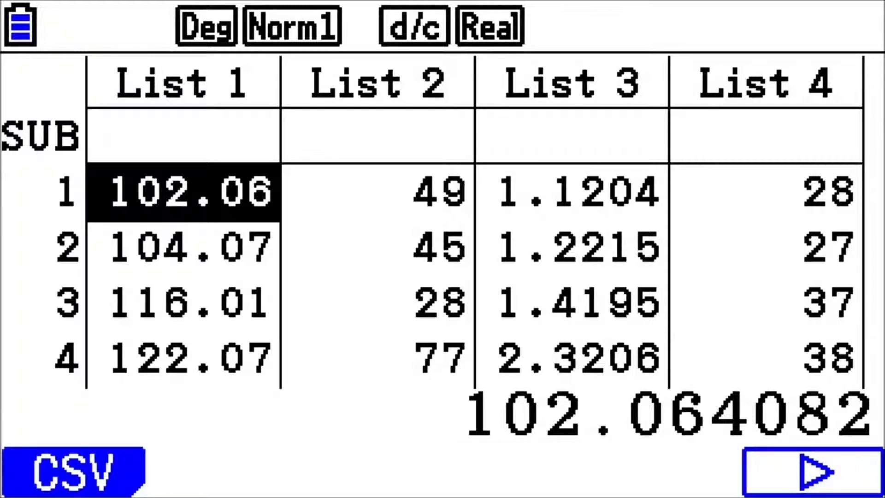
key(F1)
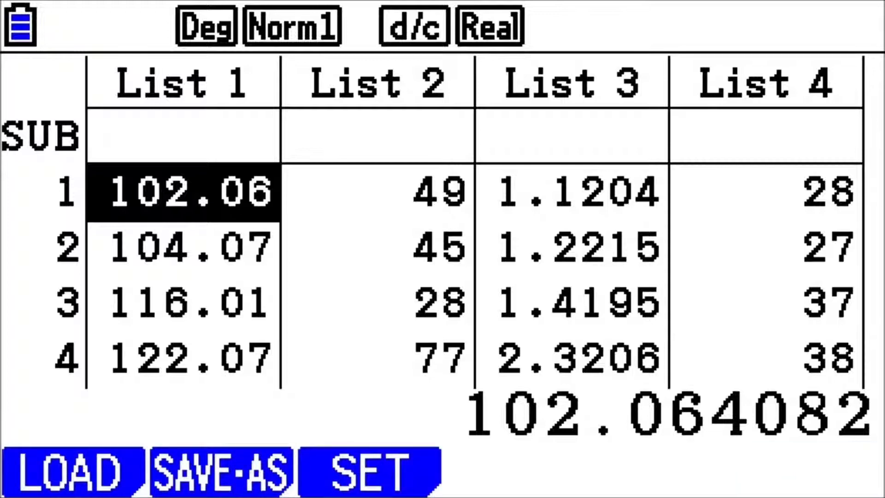
key(F2)
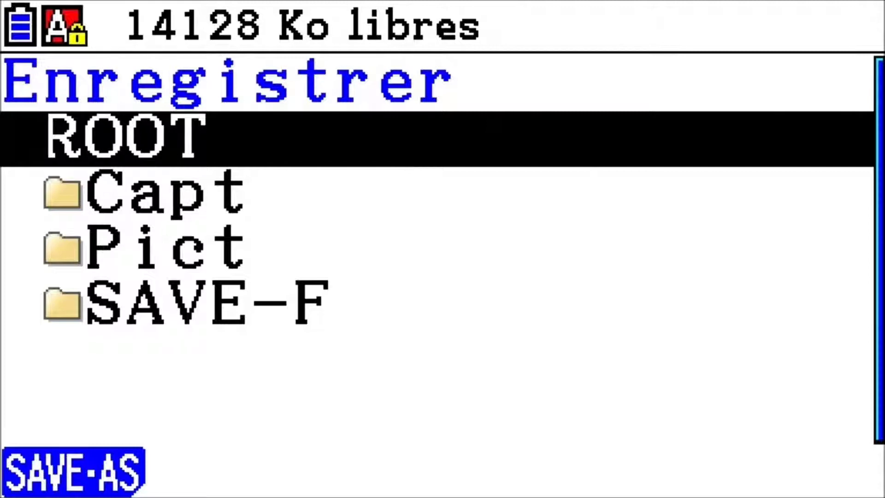
key(F1)
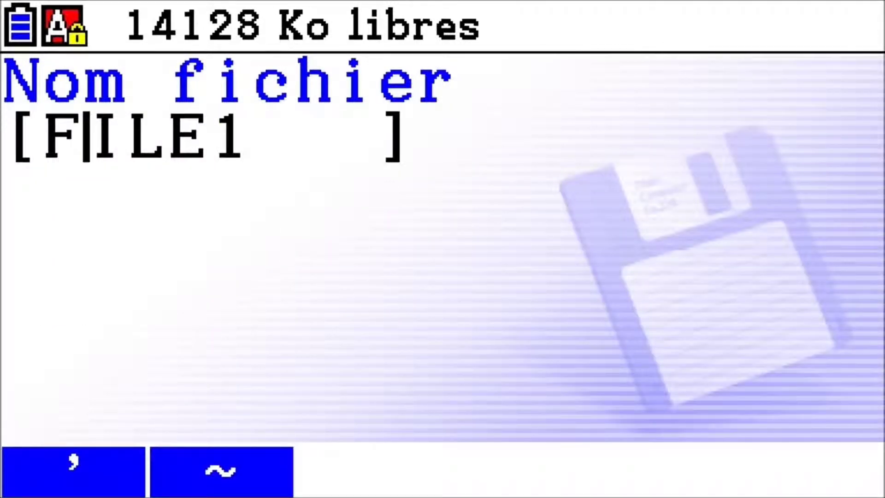
key(Return)
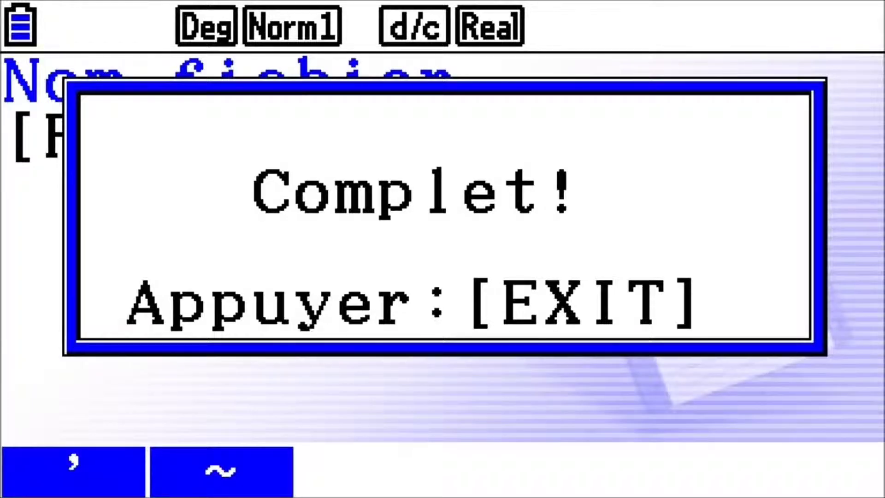
key(Escape)
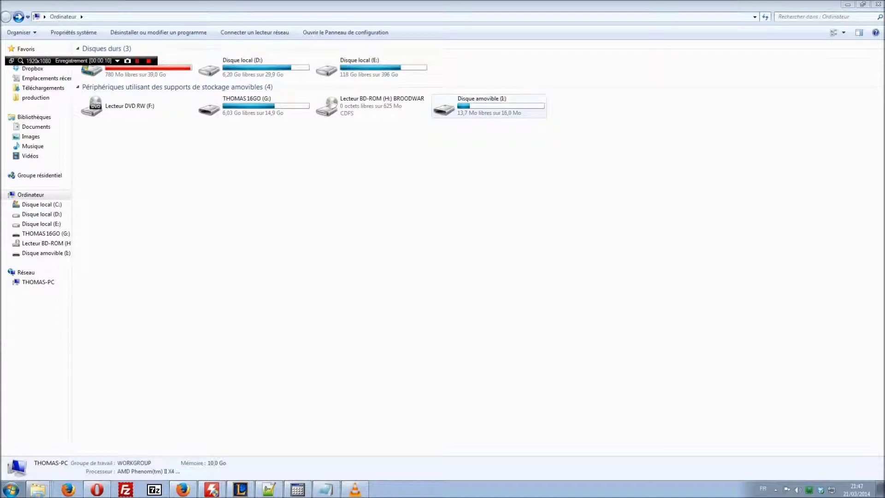
Step: Switch to the computer and open Mat_A.csv from removable disk I: with LibreOffice Calc
double_click(488, 106)
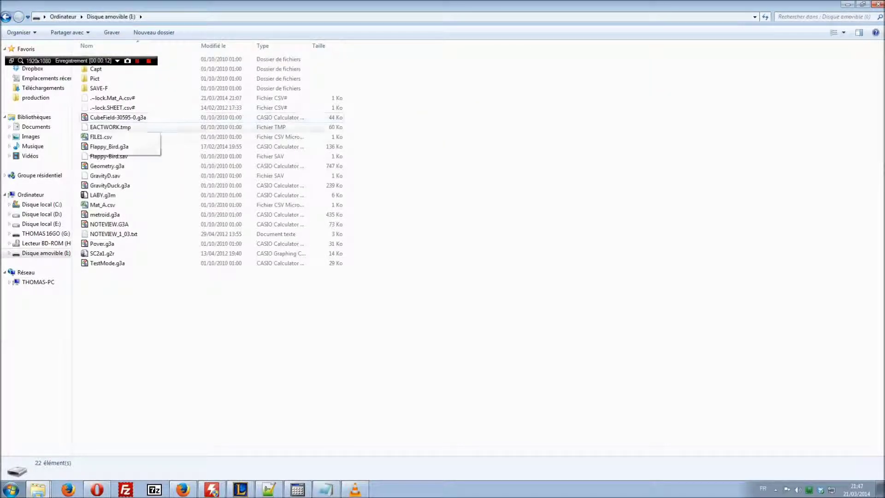
right_click(110, 204)
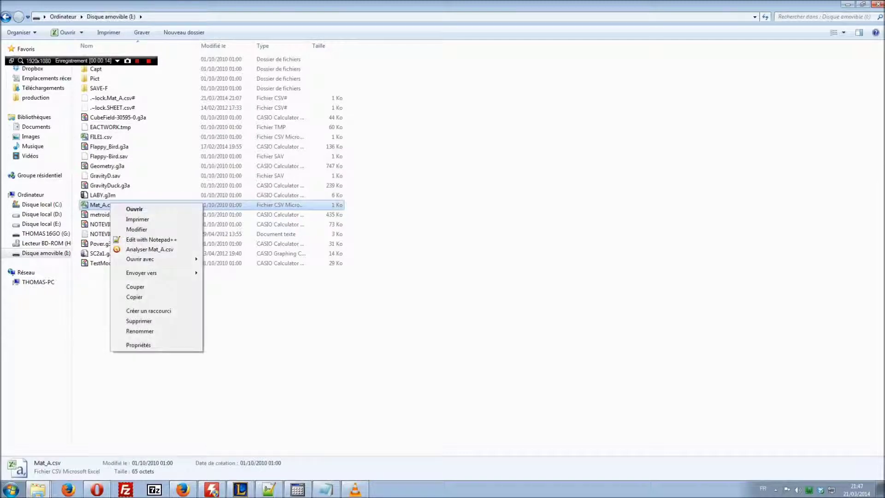
mouse_move(152, 259)
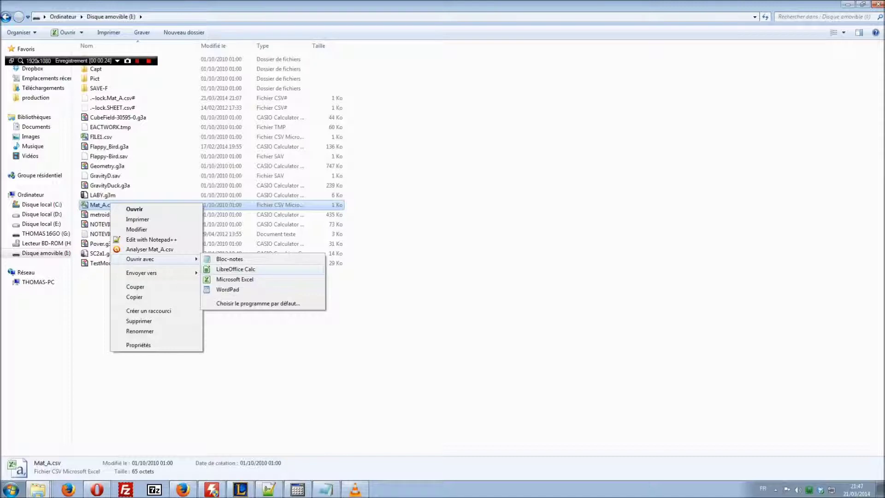
click(236, 269)
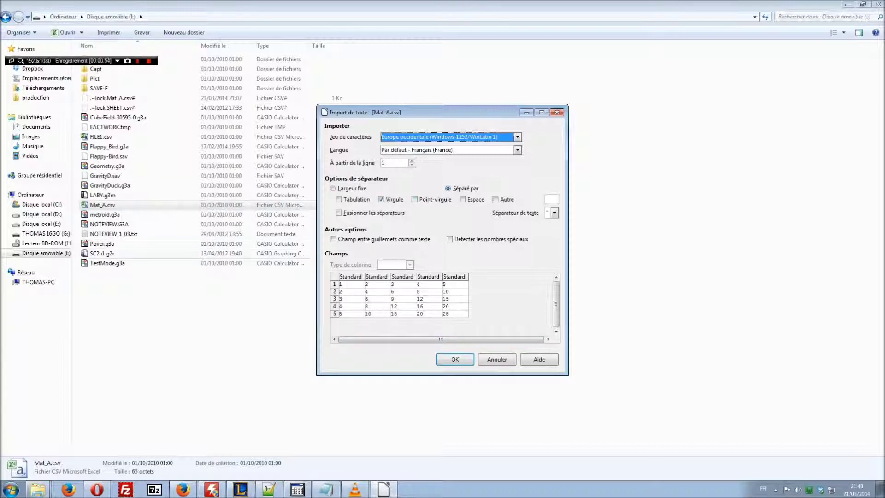
Step: Try the semicolon instead of the comma as separator for the Mat_A.csv import, and restore the comma
click(382, 199)
click(414, 199)
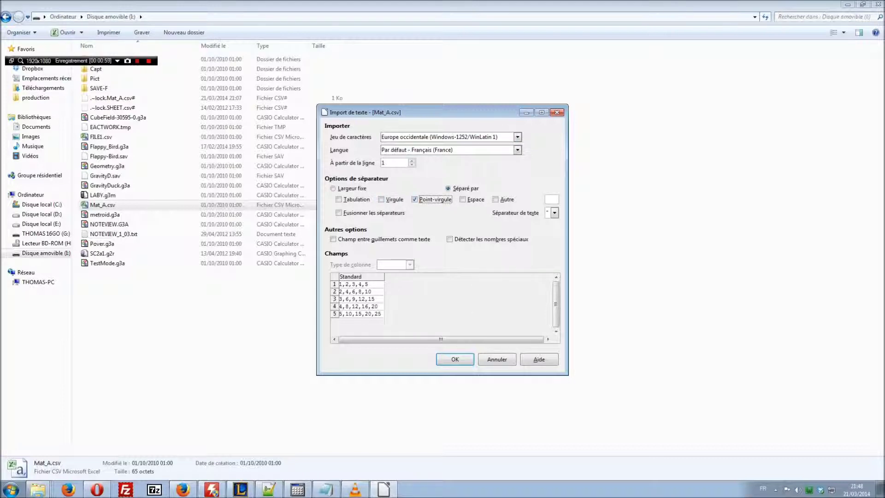
click(415, 199)
click(380, 199)
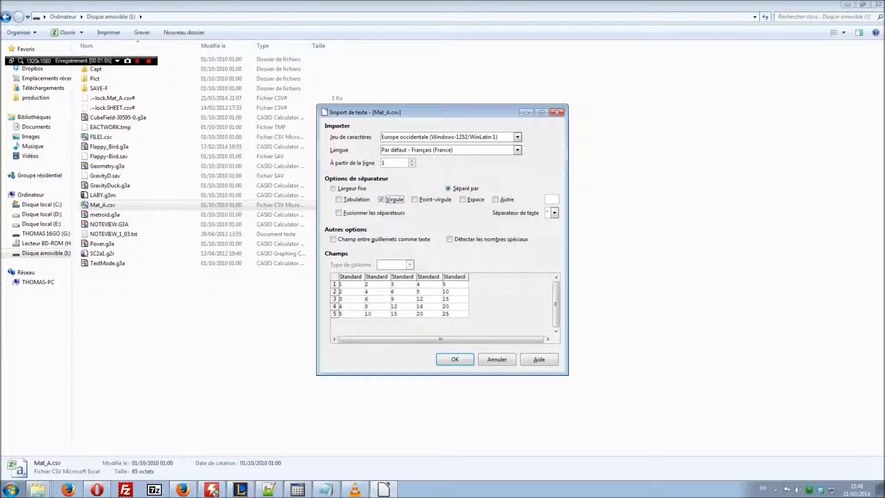
Step: Import Mat_A.csv with the comma separator and set cell D5 to 36 and cell B2 to 8
click(455, 360)
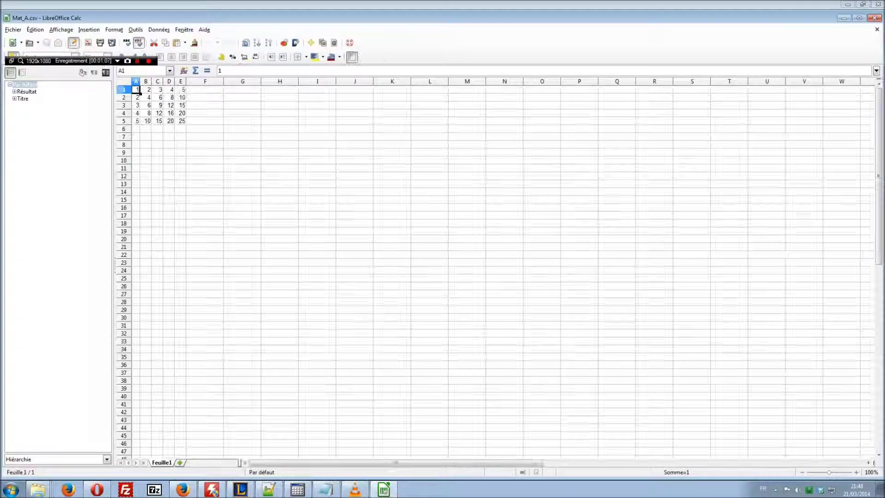
click(170, 120)
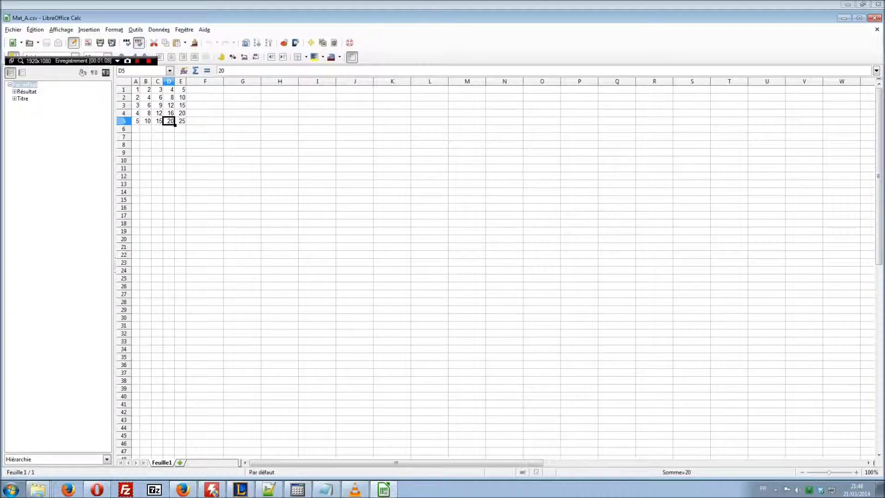
text(36)
key(Return)
key(Up)
key(Up)
key(Left)
key(Up)
key(Left)
key(Up)
text(8)
key(Return)
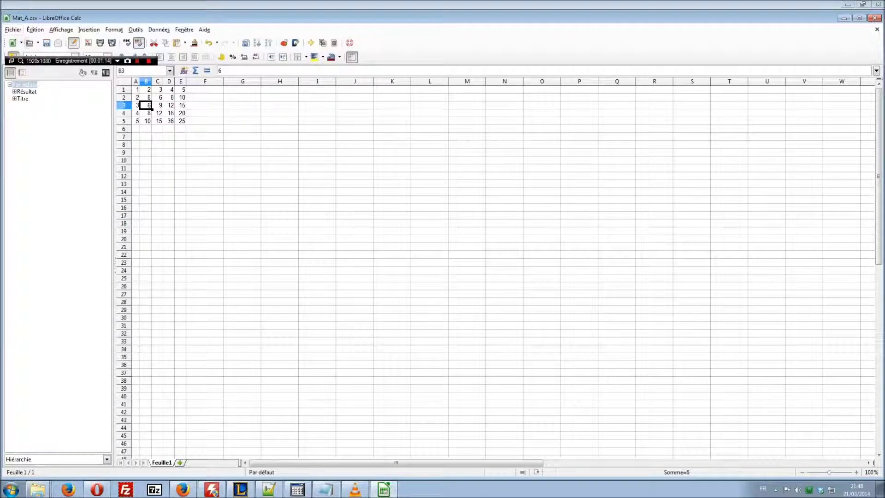
Step: Save Mat_A.csv, keeping the Text CSV format, and close the spreadsheet
click(47, 42)
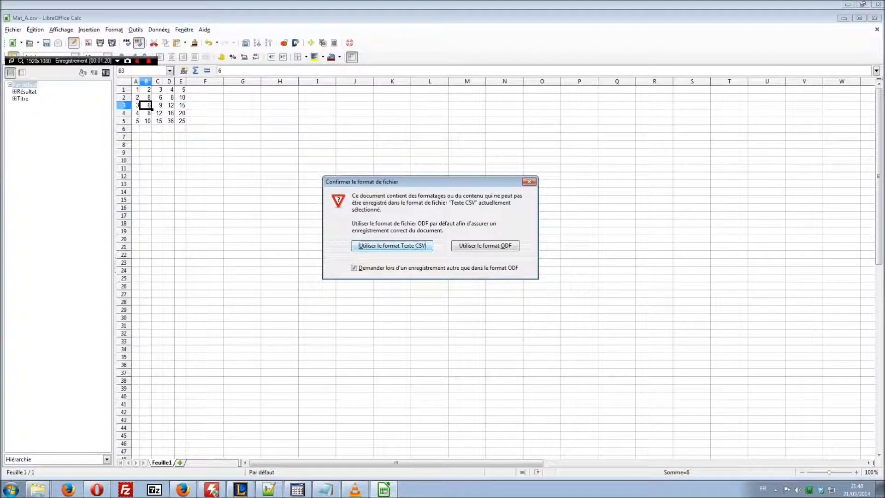
key(Return)
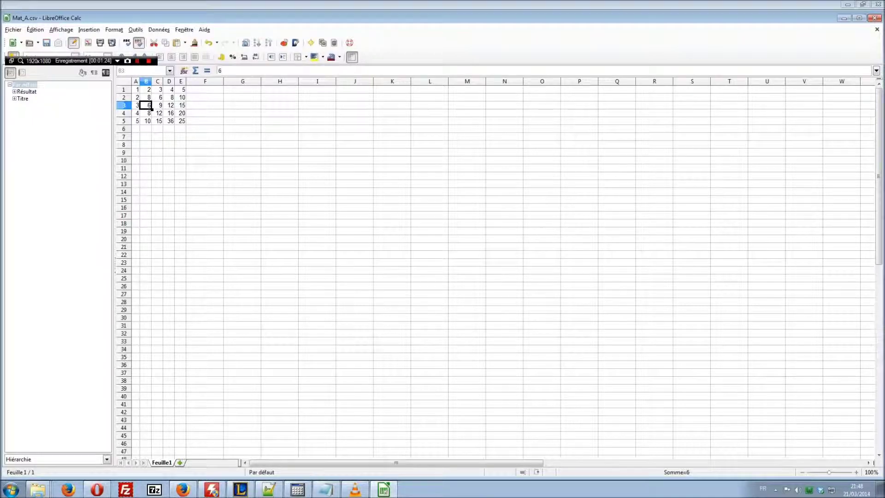
key(alt+F4)
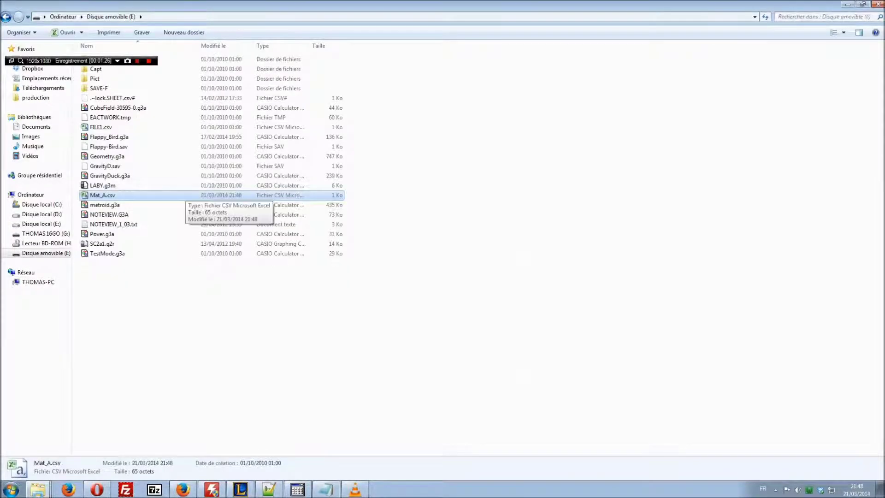
right_click(111, 127)
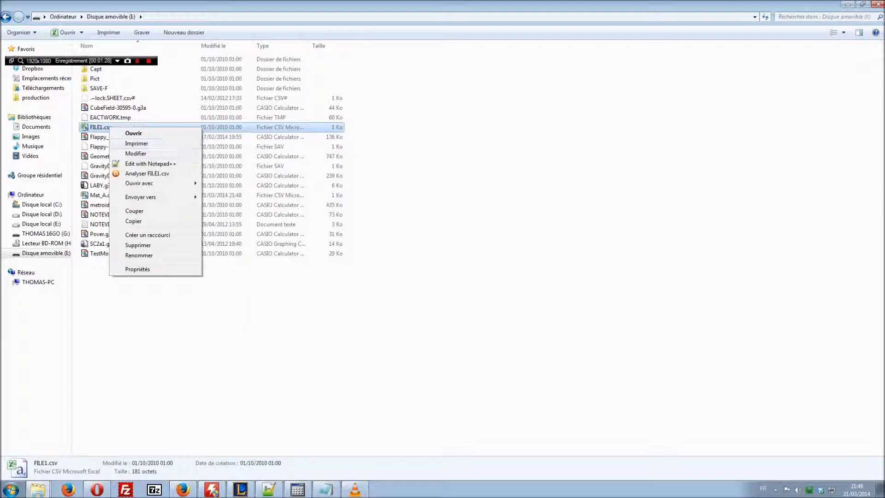
click(131, 132)
right_click(103, 127)
click(121, 255)
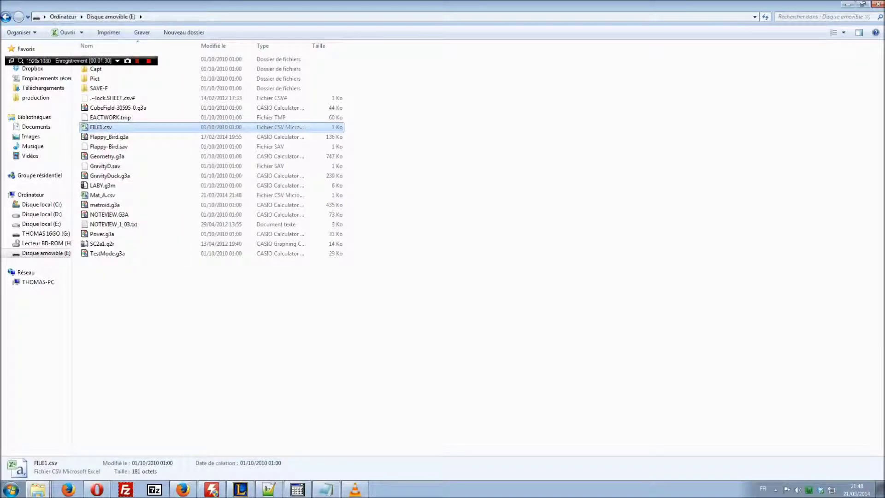
click(109, 147)
click(103, 127)
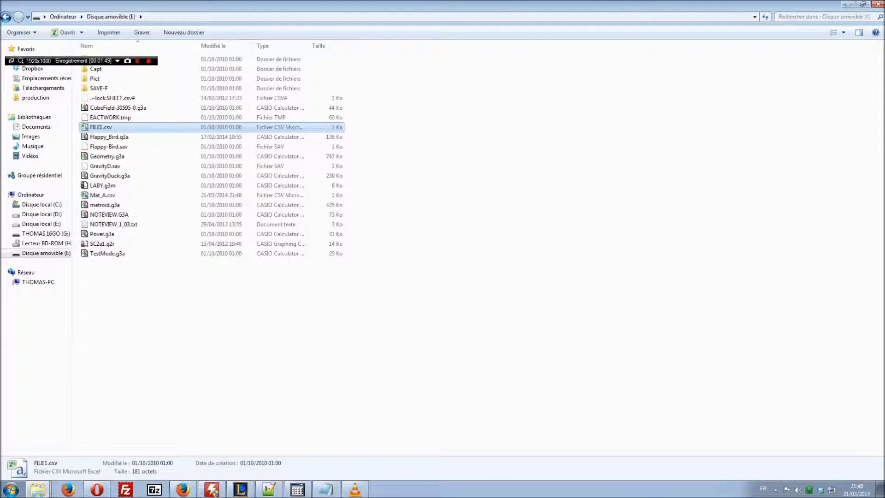
Step: Open FILE1.csv with LibreOffice Calc and accept the import with the comma as separator
right_click(100, 130)
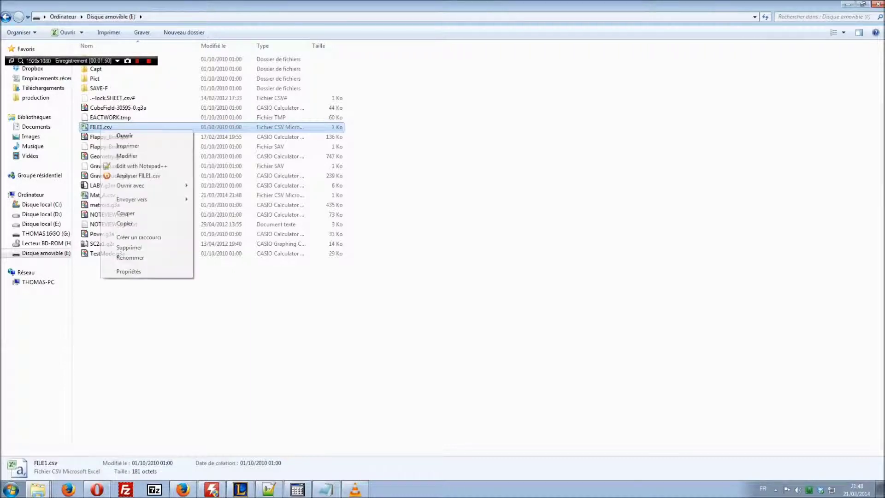
key(Down)
key(Down)
key(Down)
key(Down)
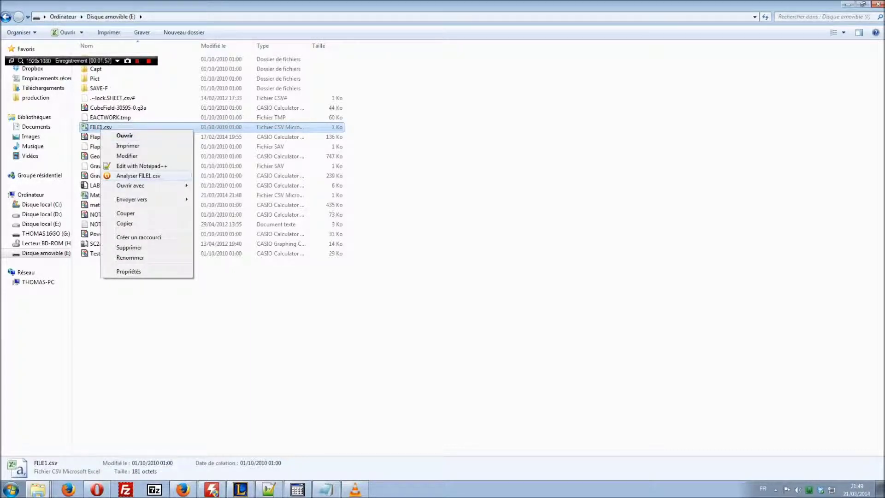
key(Down)
key(Right)
key(Down)
key(Return)
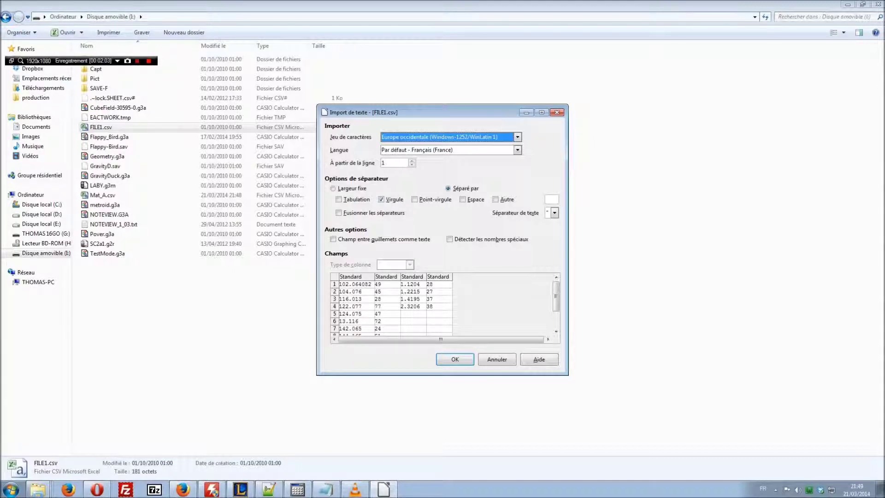
key(Return)
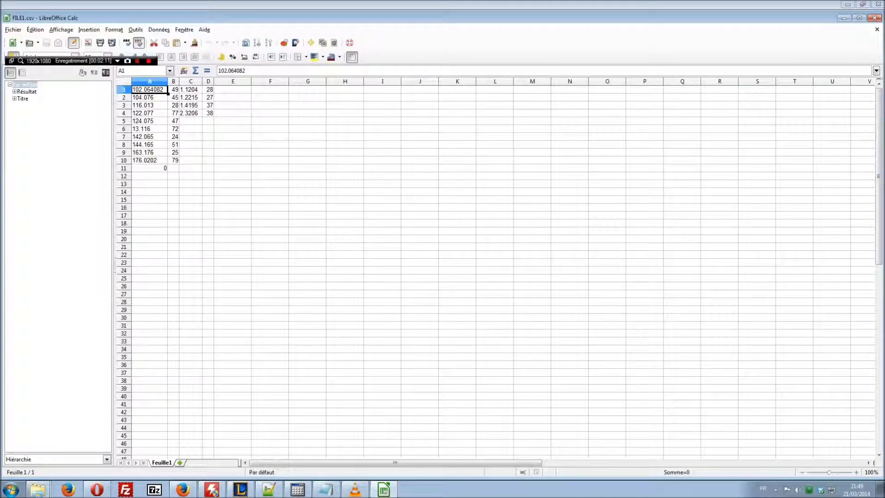
mouse_move(149, 90)
mouse_down()
mouse_move(161, 160)
mouse_move(147, 89)
mouse_up()
click(157, 168)
click(208, 168)
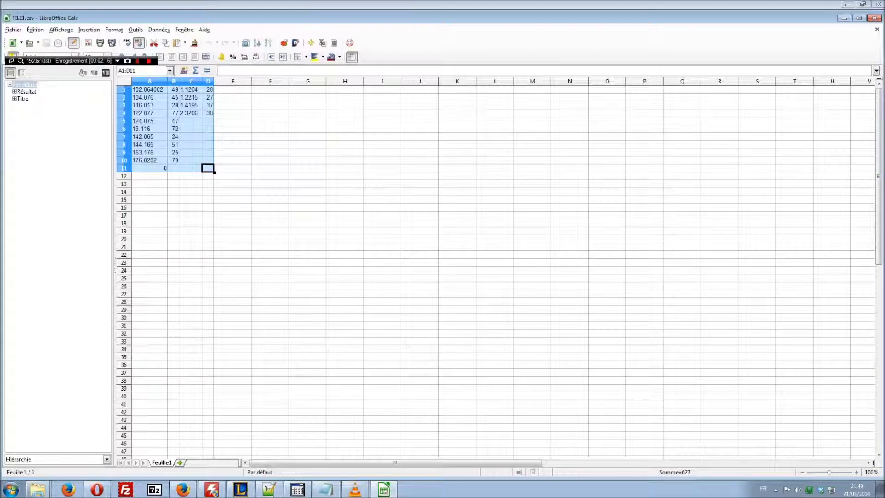
click(190, 152)
Step: Set cell A11, the last entry of the first list, to -36
click(149, 168)
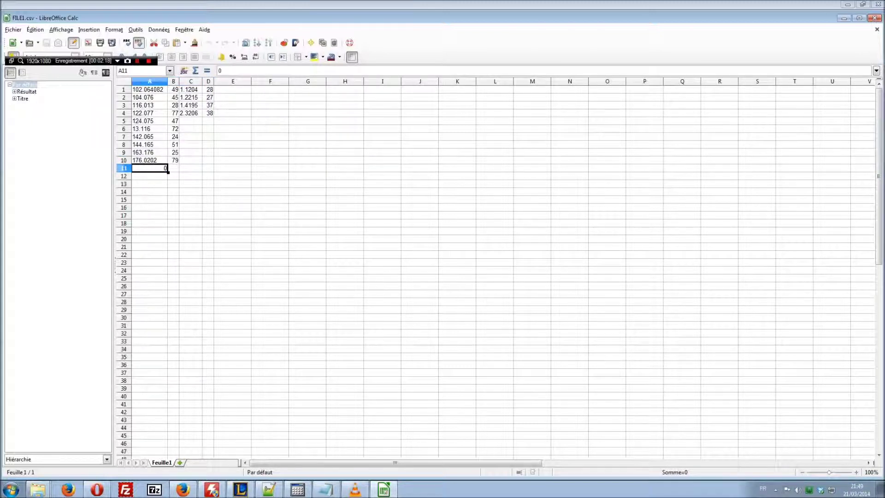
text(-36)
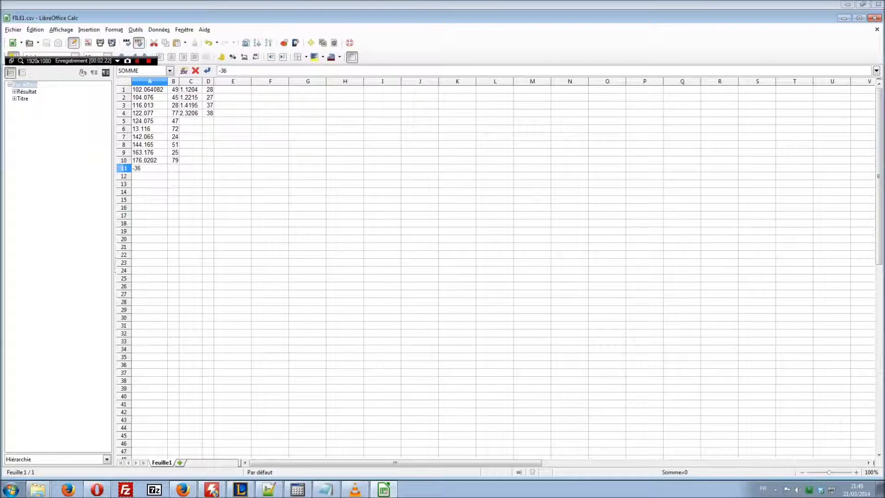
key(Return)
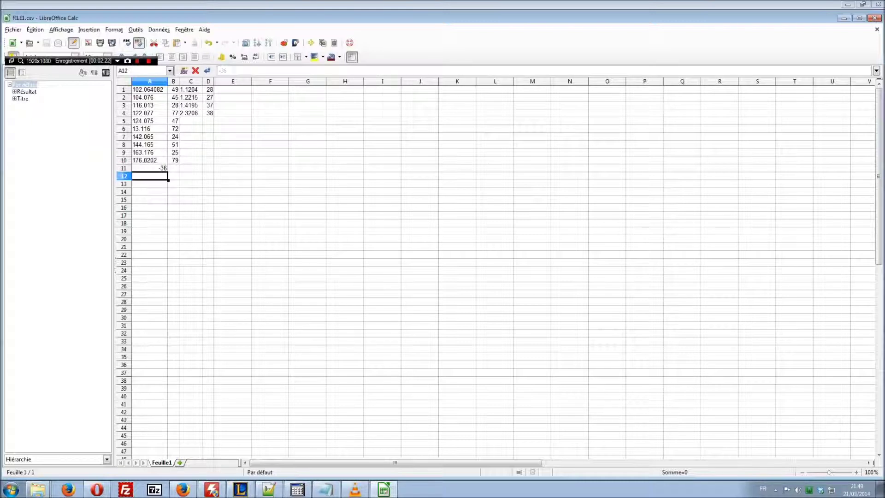
click(149, 144)
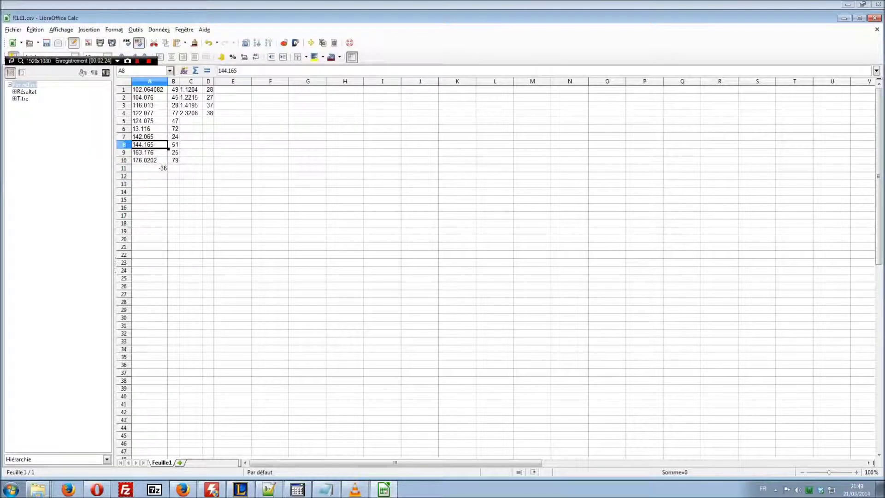
Step: Save FILE1.csv, keeping the Text CSV format, and close the spreadsheet
click(46, 42)
key(Return)
key(alt+F4)
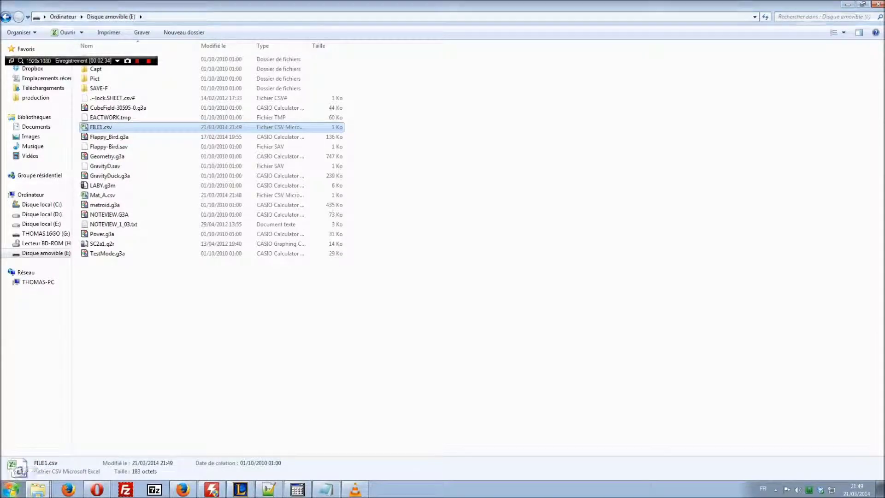
Step: Search the computer's programs for "libre" and launch LibreOffice Calc with a new blank spreadsheet
click(11, 489)
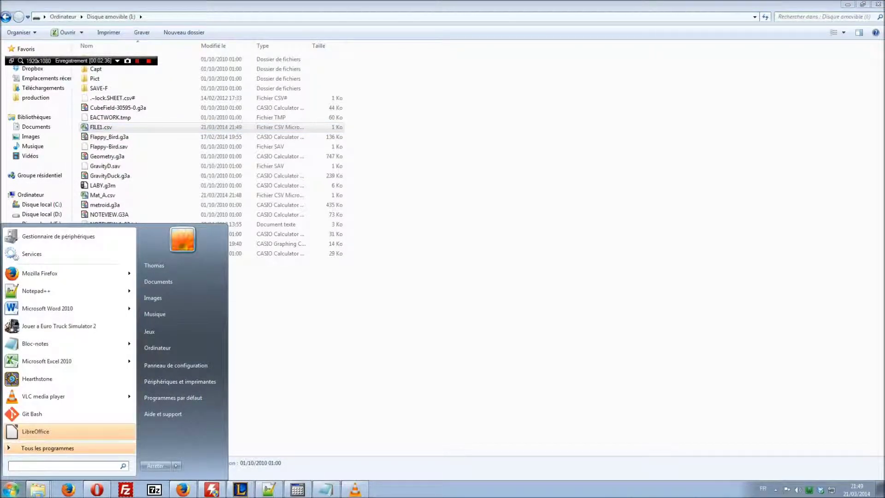
text(libre)
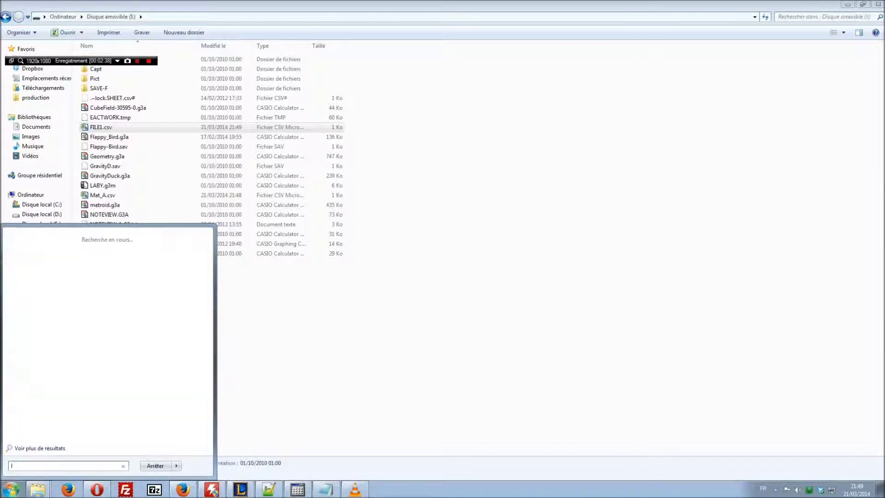
key(Down)
key(Down)
key(Down)
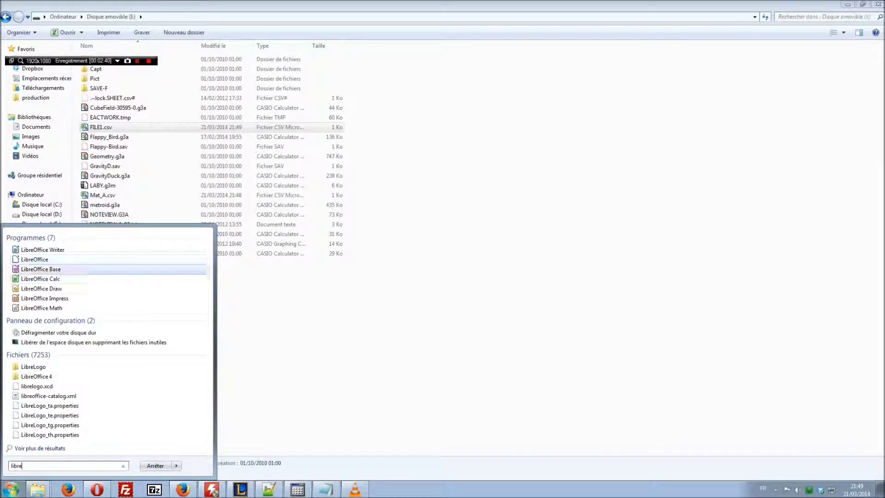
key(Return)
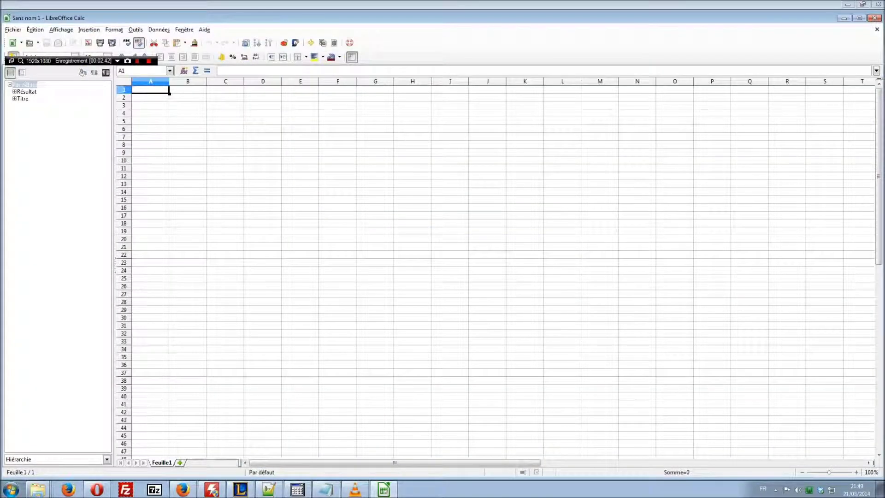
Step: Fill cells A1 to A4 with the values 5, 1, 3 and 4
text(5)
key(Return)
text(1)
key(Return)
text(3)
key(Return)
text(4)
Step: Fill cells B1 to B4 with the values 2, 5, 9 and 4
key(Tab)
key(Up)
key(Up)
key(Up)
text(2)
key(Return)
text(5)
key(Return)
text(9)
key(Return)
text(4)
key(Return)
Step: Fill cells C1 to C4 with the values -5, 1.021, 16 and 13
key(Right)
key(Right)
key(Up)
key(Up)
key(Left)
key(Up)
key(Up)
text(-5)
key(Return)
text(1.021)
key(Return)
text(16)
key(Return)
text(13)
key(Return)
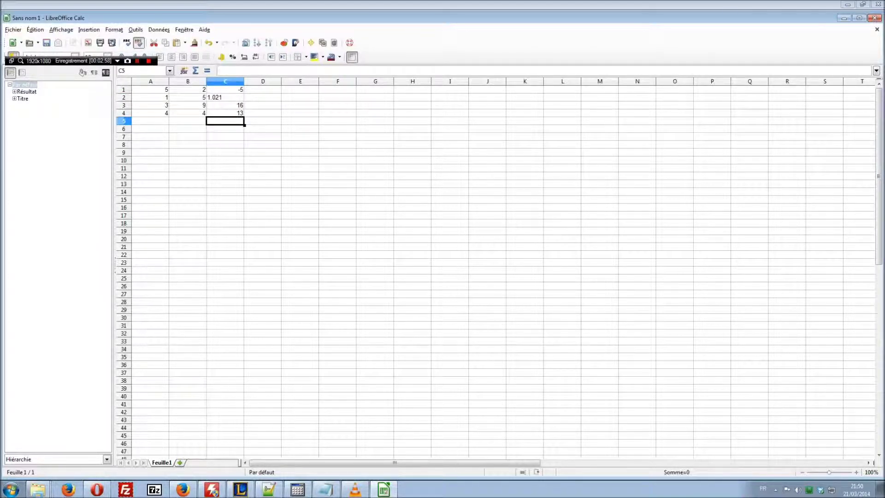
drag(150, 113, 225, 90)
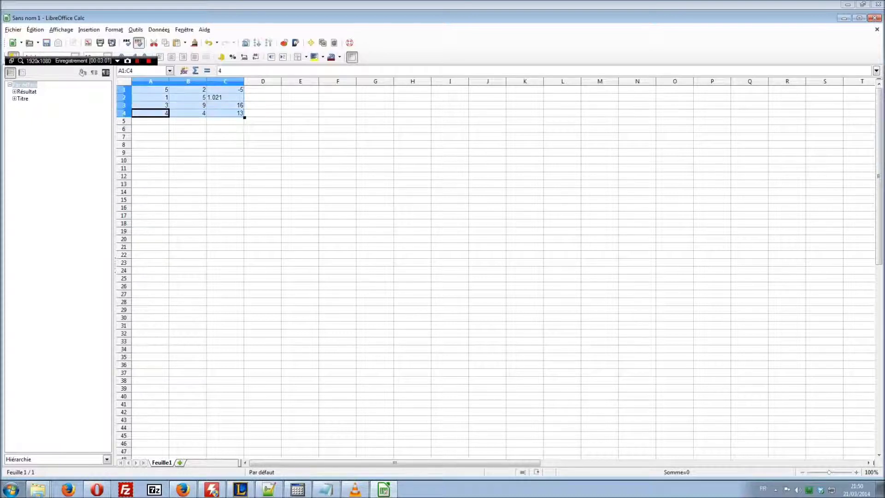
key(ctrl+Home)
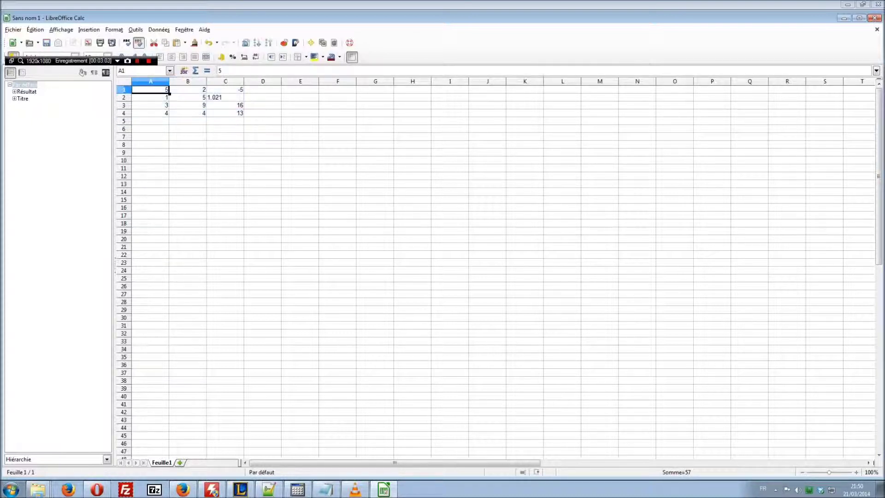
key(F2)
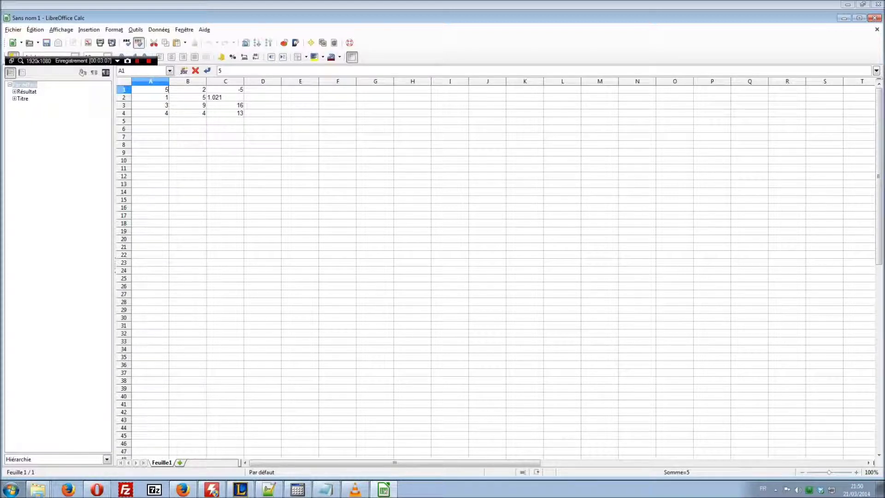
key(Return)
key(Up)
key(shift+Down)
key(shift+Down)
key(shift+Down)
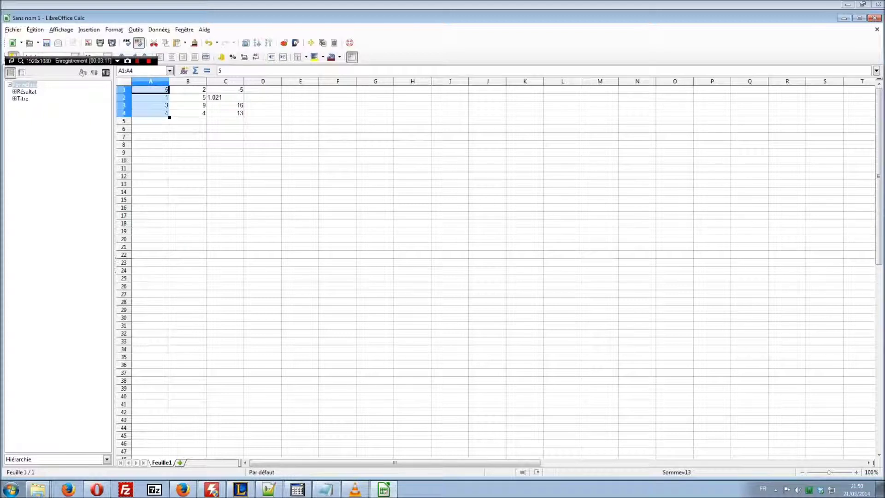
click(225, 113)
click(188, 113)
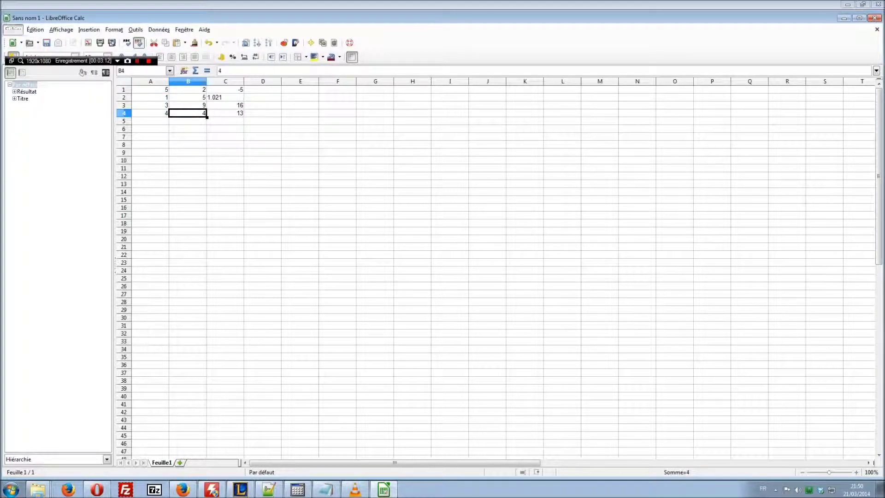
Step: Start saving the spreadsheet under a new name with the file type Texte CSV (.csv)
key(Down)
key(Return)
key(alt+Down)
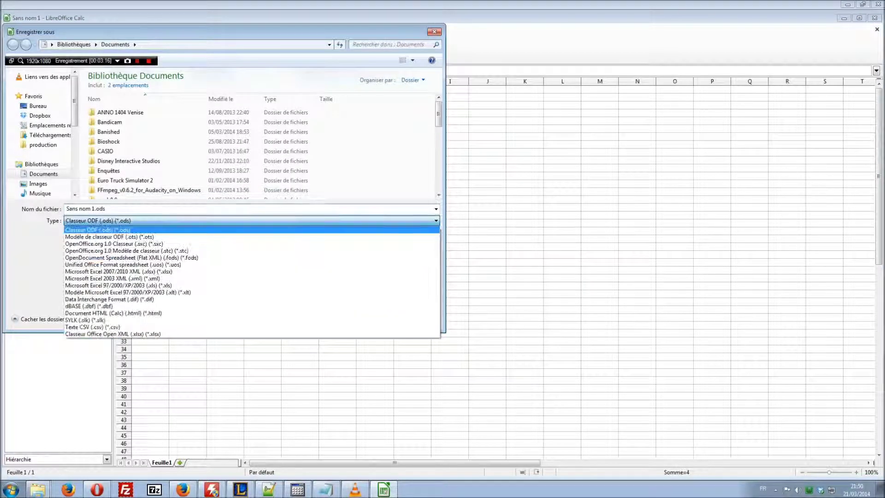
key(Down)
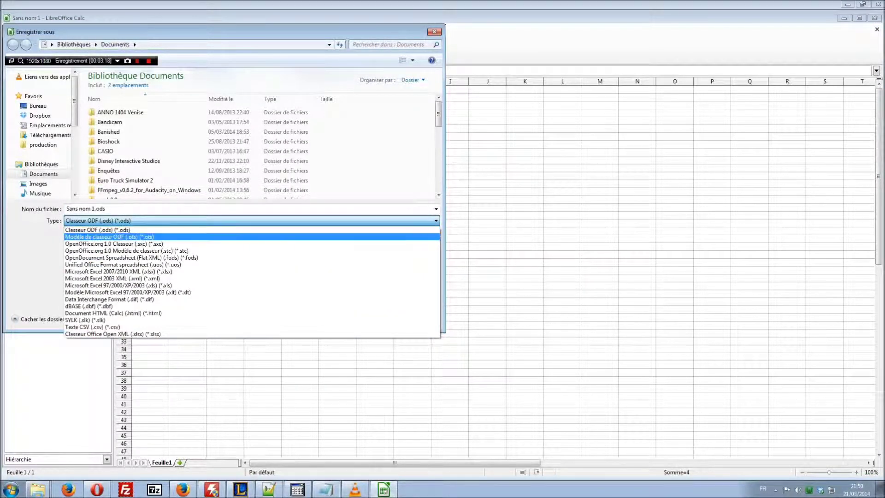
key(Down)
key(Down)
key(Down)
key(Down)
key(Down)
key(Down)
key(Down)
key(Down)
key(Down)
key(Down)
key(Down)
key(Down)
key(Down)
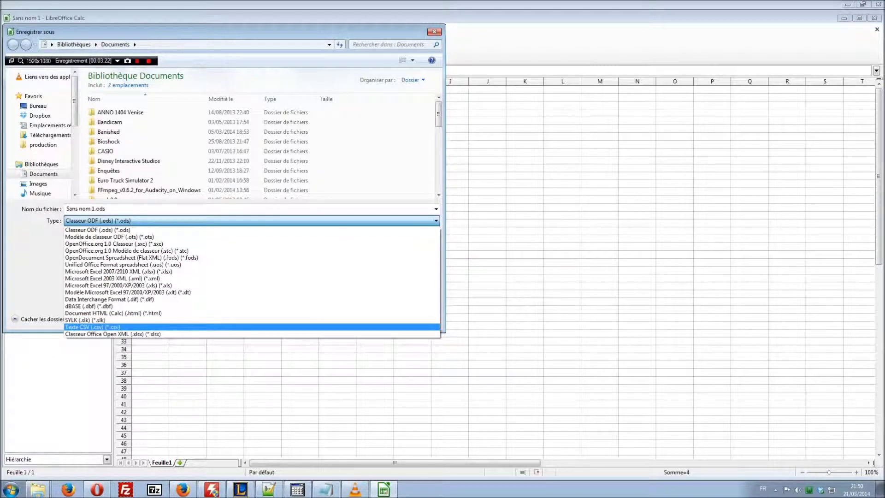
key(Return)
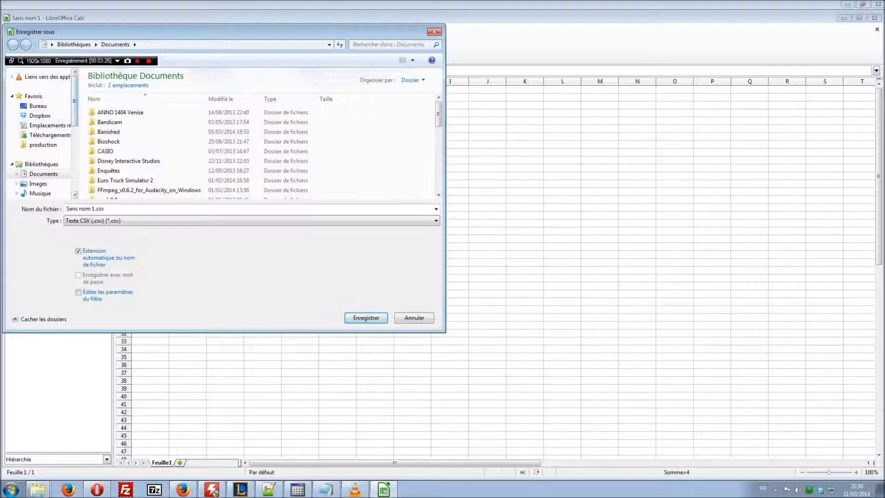
Step: Choose the removable disk (I:) as the destination and save the file as Mat_B.csv
scroll(41, 134, down, 2)
scroll(41, 133, down, 2)
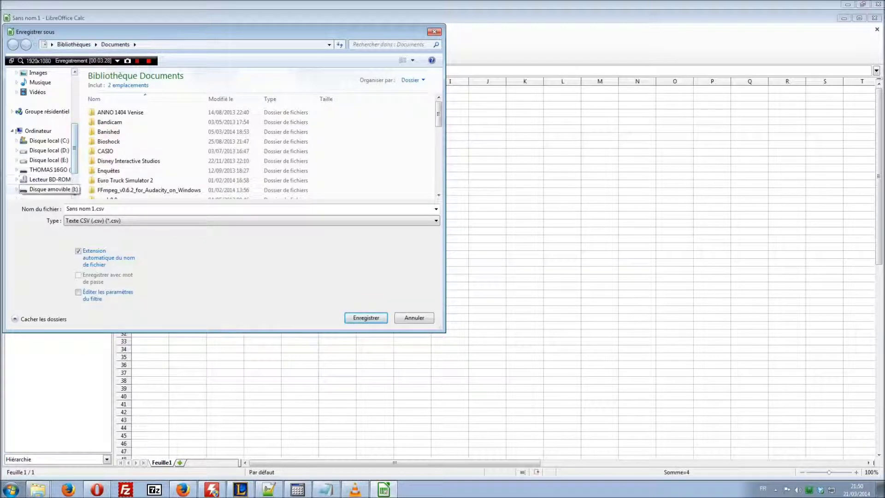
click(49, 189)
click(110, 135)
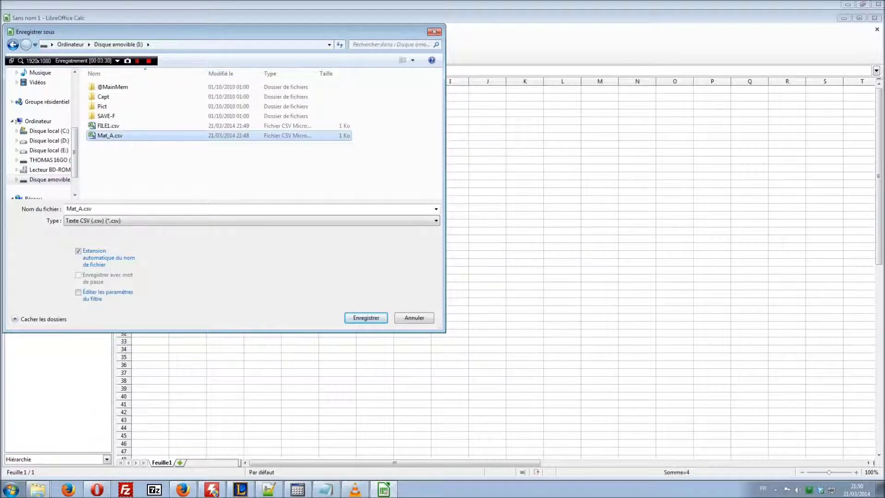
click(83, 208)
click(82, 209)
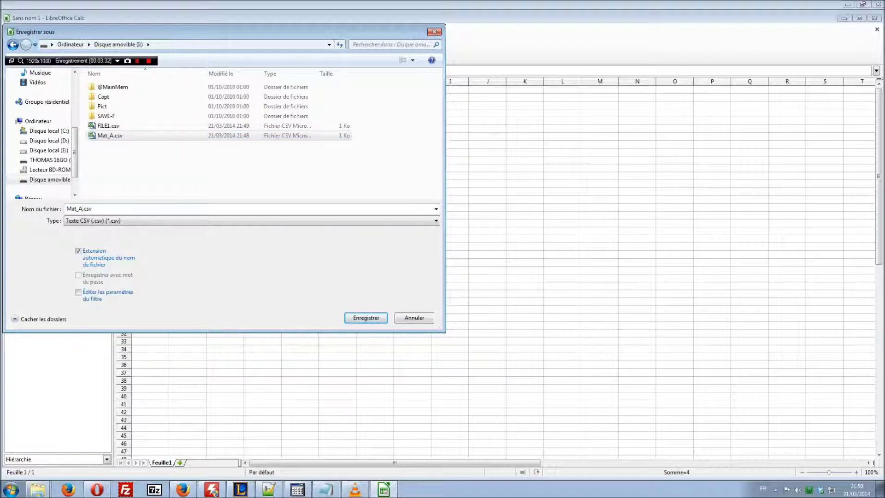
key(BackSpace)
text(B)
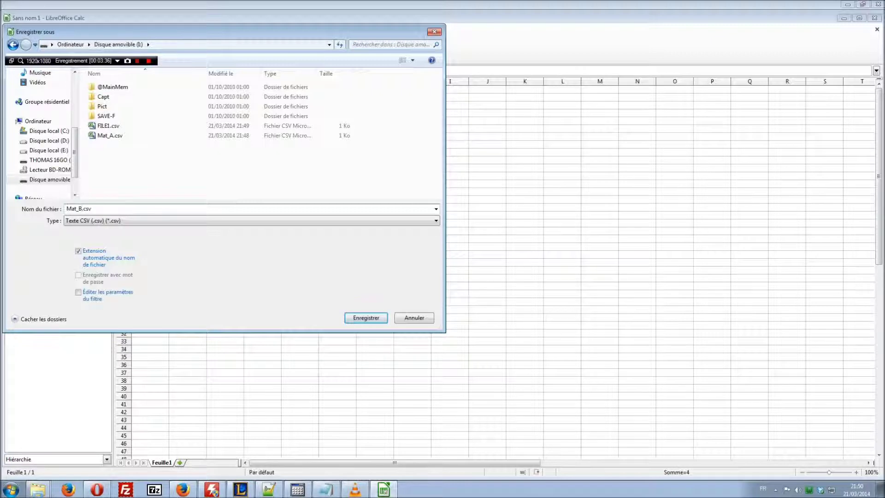
key(Return)
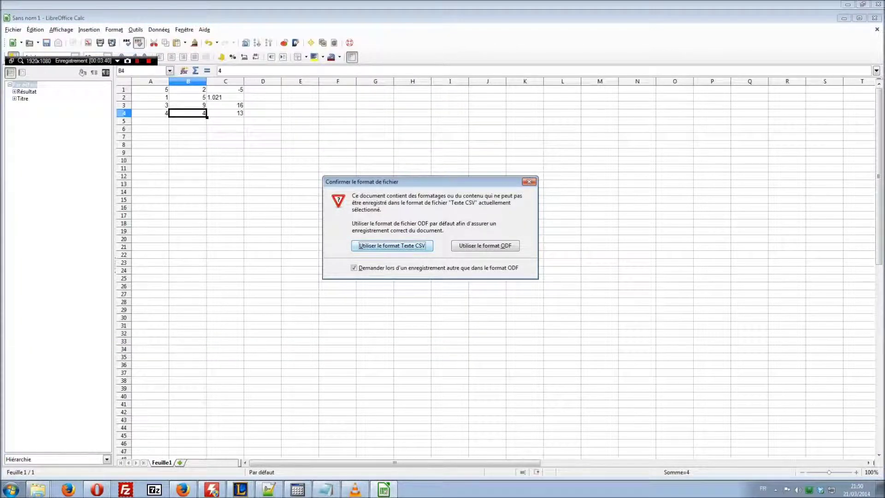
Step: Keep the Text CSV format and accept the text export with the comma as field separator
key(Return)
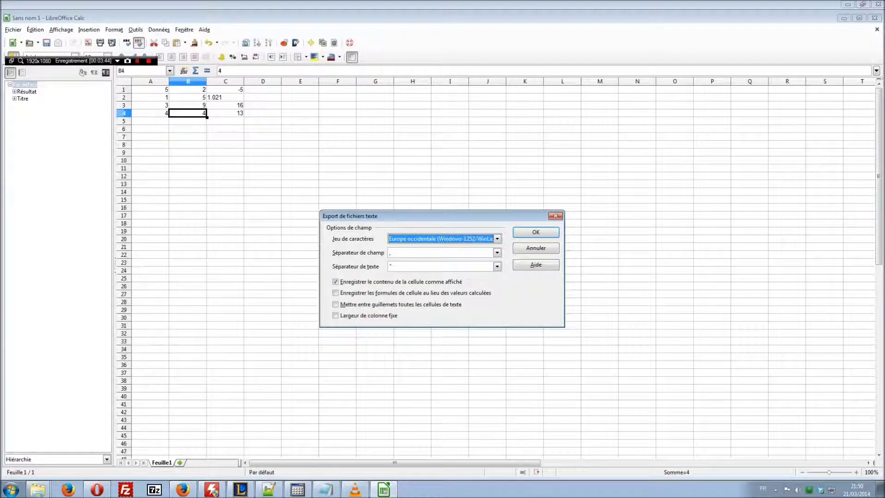
click(497, 252)
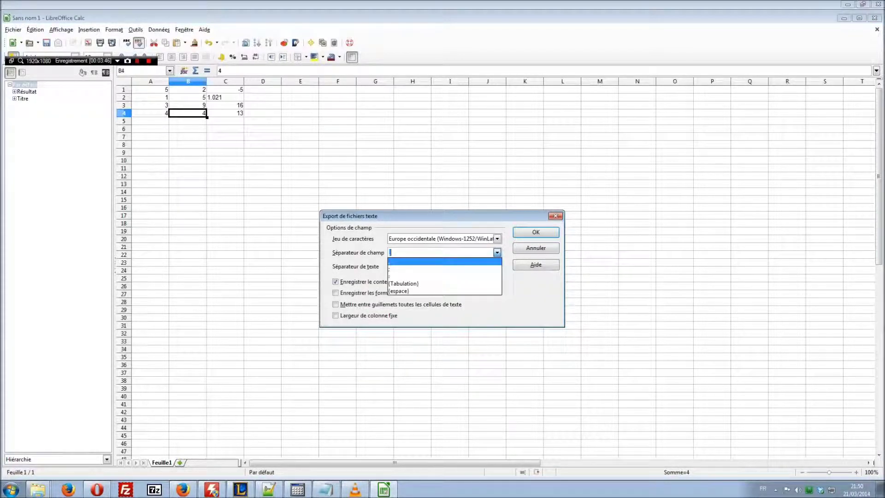
click(496, 252)
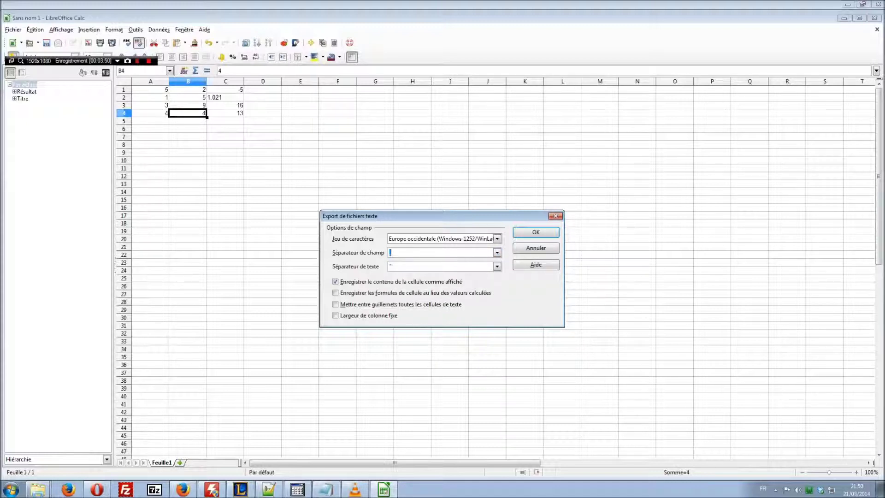
key(Tab)
key(alt+Down)
key(Return)
key(Return)
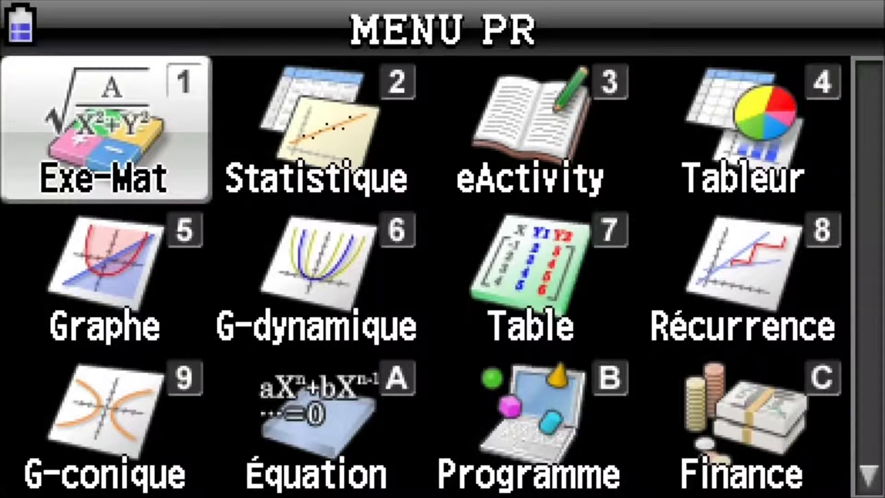
Step: Switch to the Casio calculator's Exe-Mat application and load Mat_A.csv into matrix Mat A
key(Return)
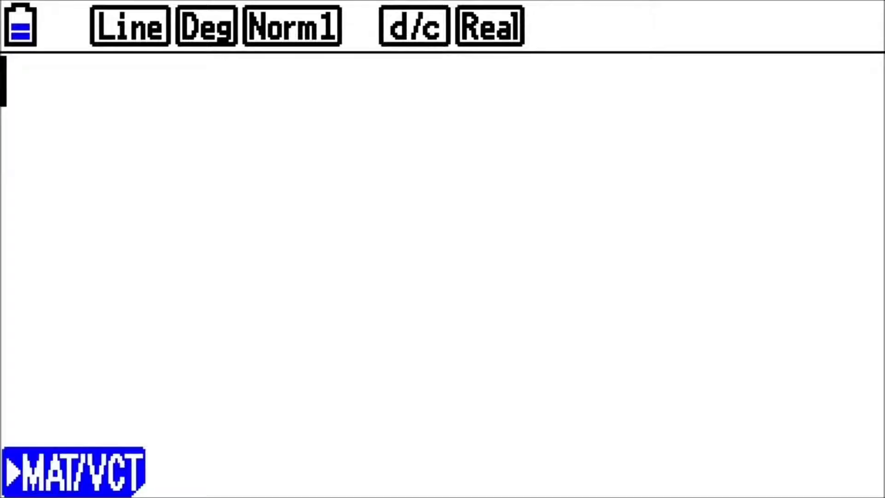
key(F1)
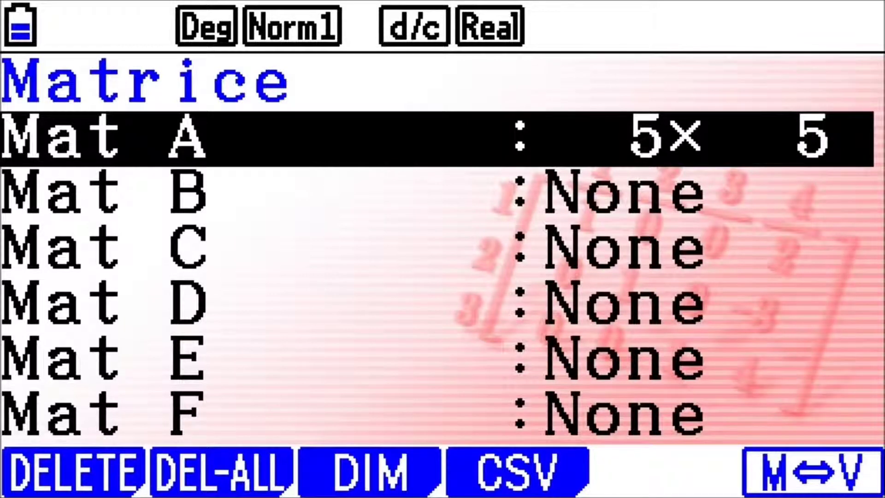
key(F4)
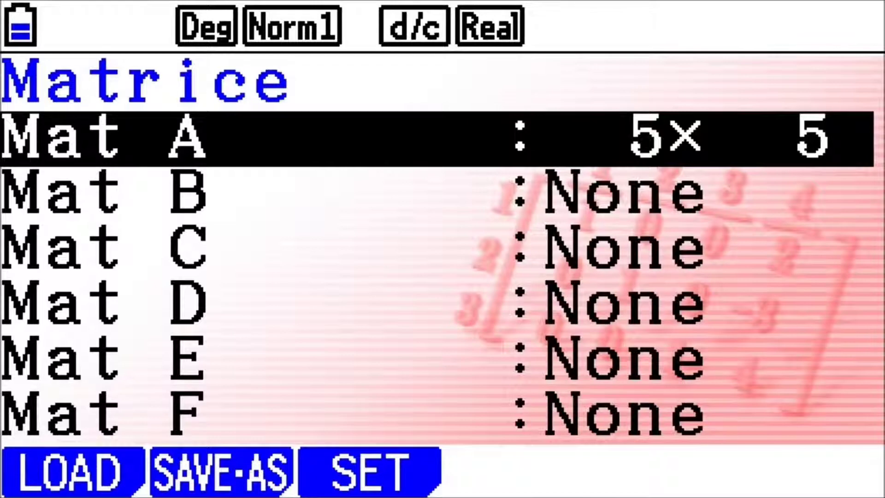
key(F1)
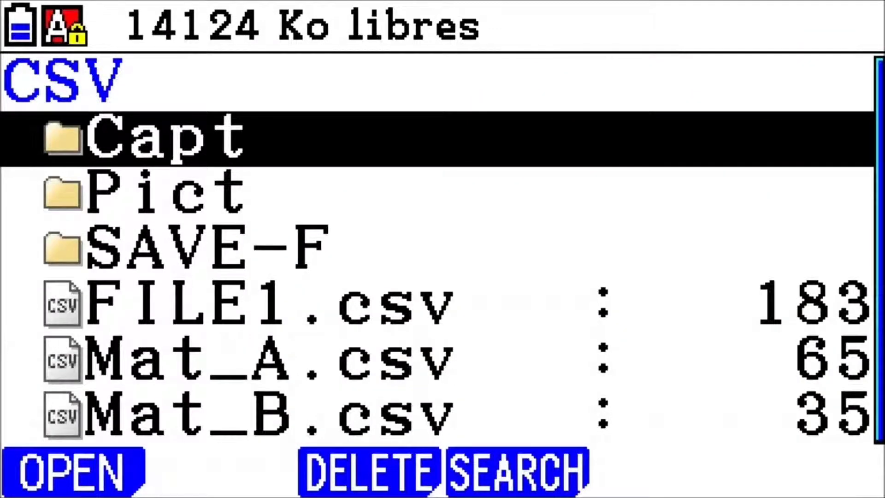
key(Down)
key(Down)
key(Down)
key(Down)
key(Down)
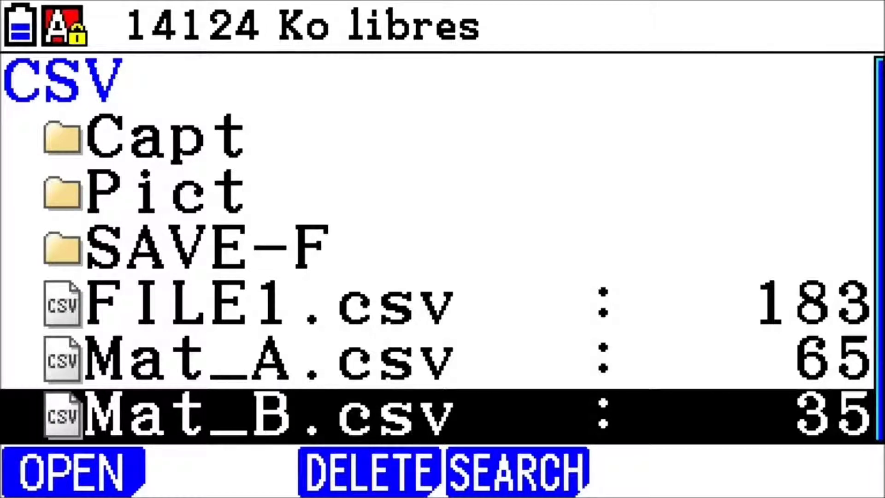
key(Up)
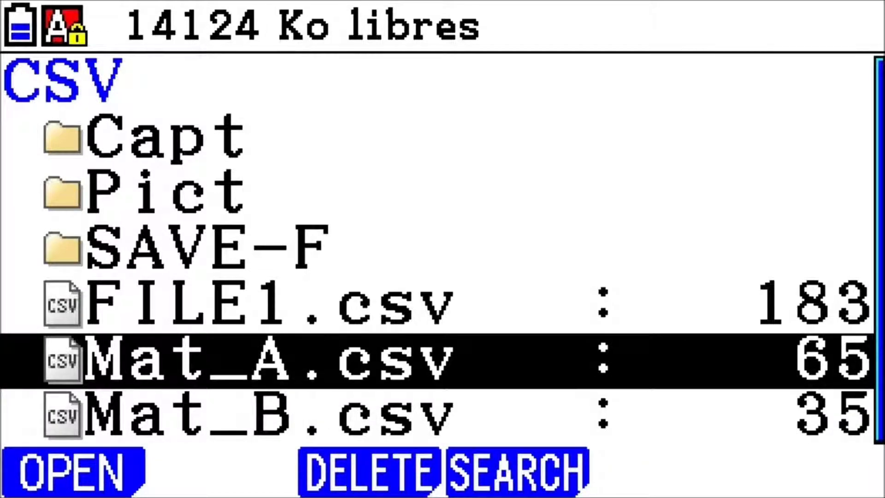
key(F1)
Step: Examine the imported entries of Mat A across its rows and columns and return to the matrix list
key(Right)
key(Right)
key(Right)
key(Right)
key(Left)
key(Left)
key(Left)
key(Left)
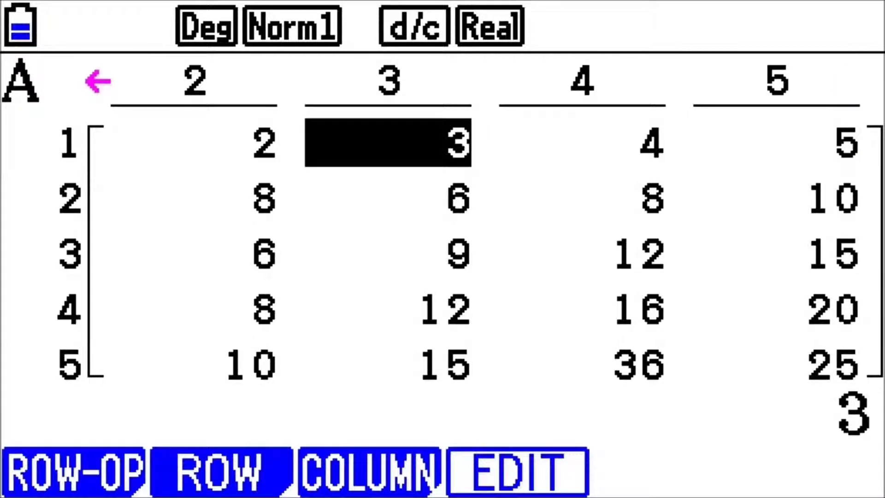
key(Down)
key(Right)
key(Up)
key(Down)
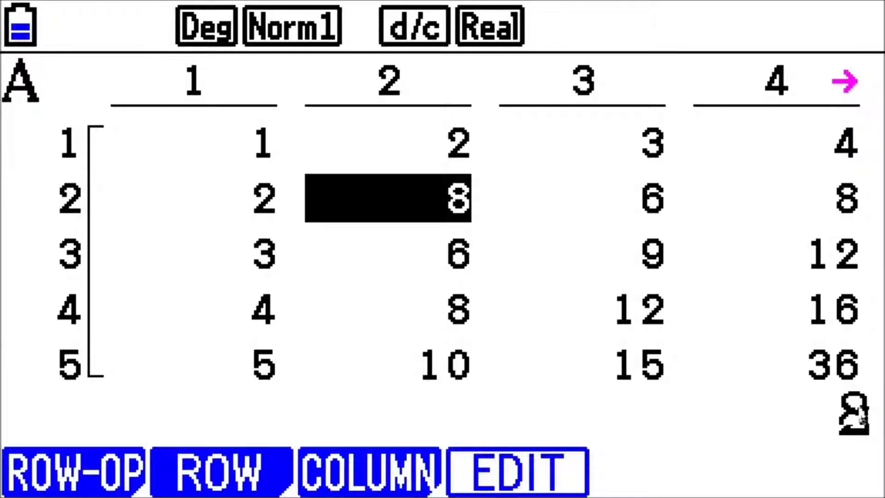
key(Right)
key(Right)
key(Right)
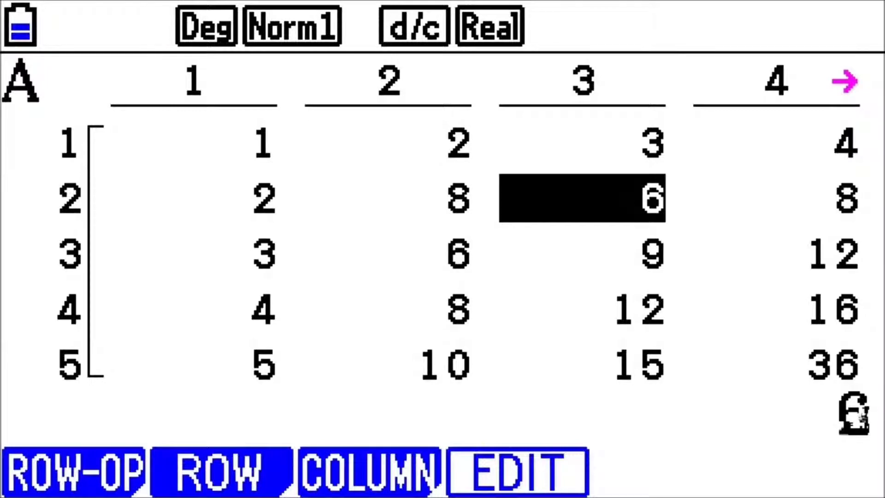
key(Down)
key(Down)
key(Down)
key(Down)
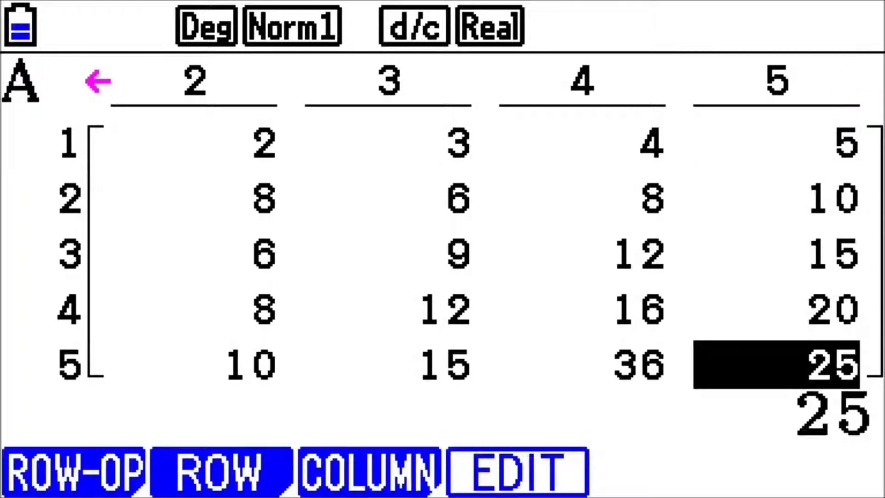
key(Up)
key(Left)
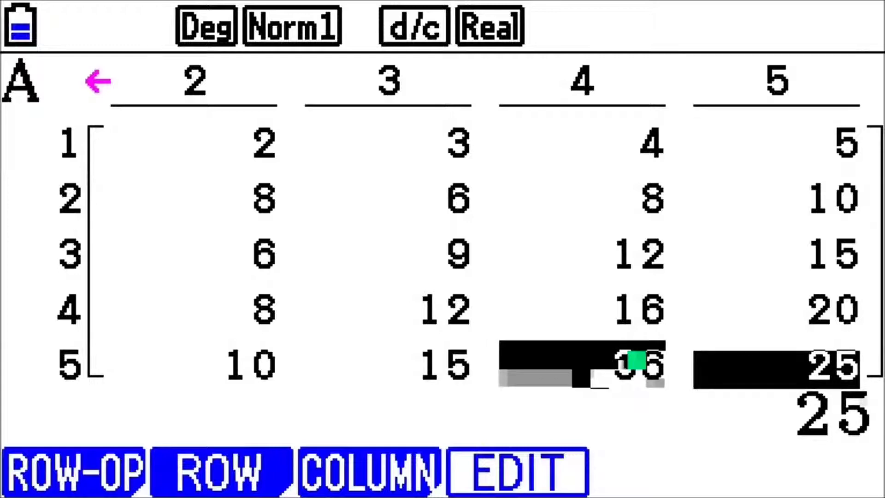
key(Escape)
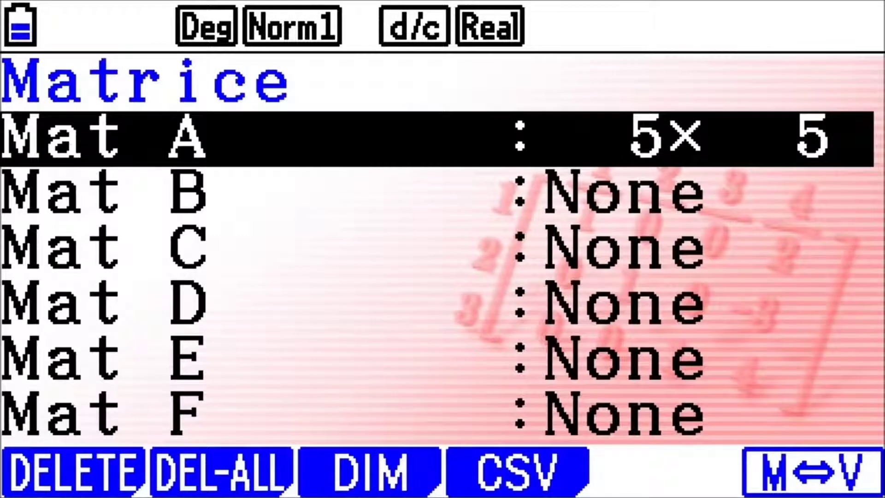
Step: Load the CSV file Mat_B.csv from storage into matrix Mat B
key(Down)
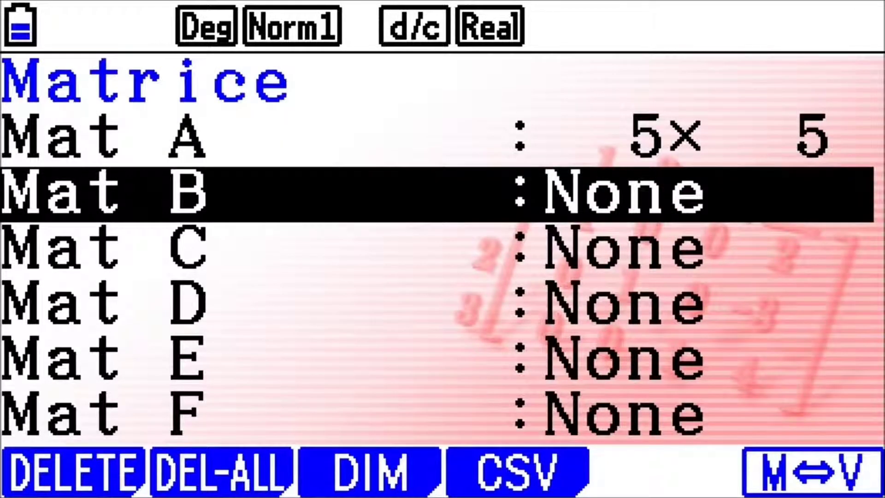
key(F4)
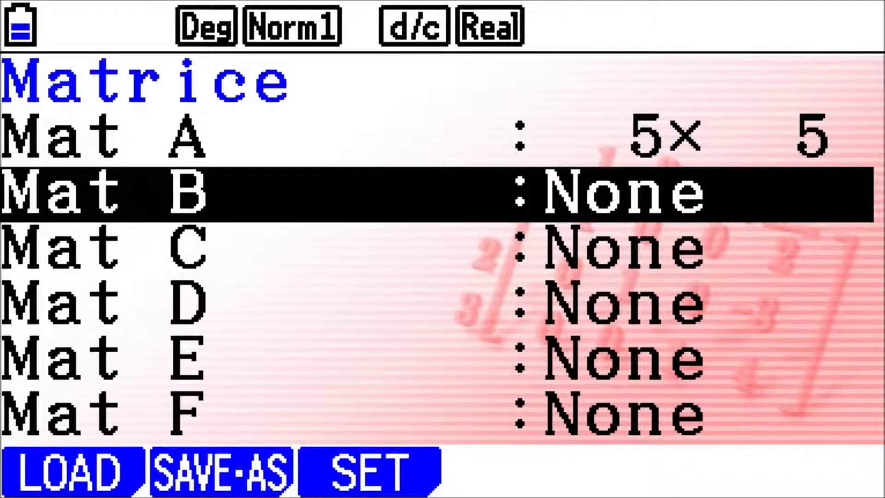
key(F1)
key(Down)
key(Down)
key(Down)
key(Down)
key(Down)
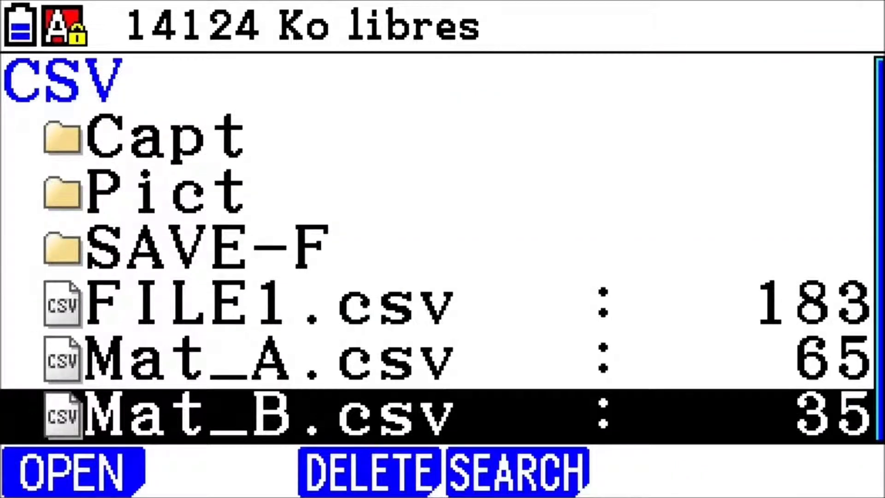
key(F1)
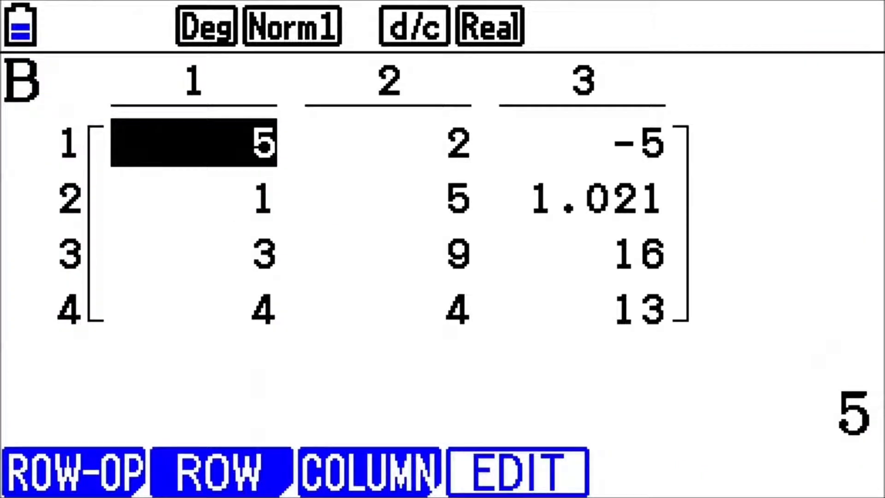
Step: Examine the imported entries of matrix B across its rows and columns
key(Right)
key(Right)
key(Down)
key(Down)
key(Left)
key(Left)
key(Down)
key(Right)
key(Right)
key(Up)
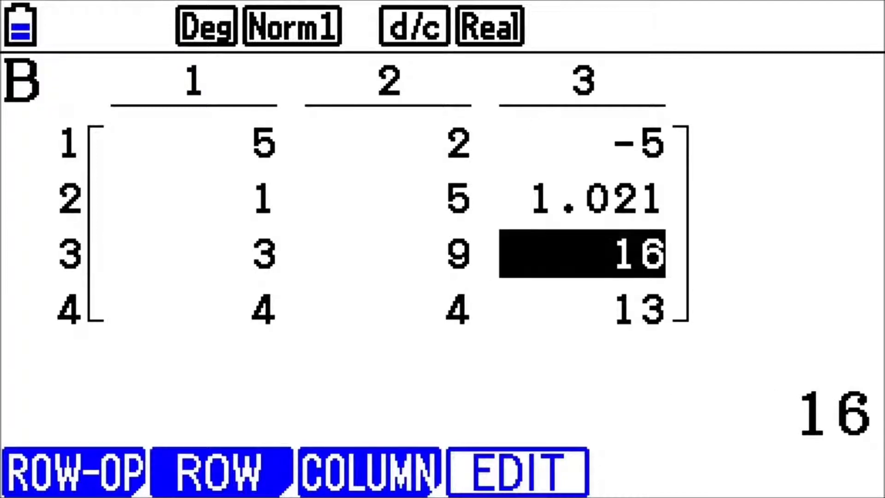
key(Left)
key(Up)
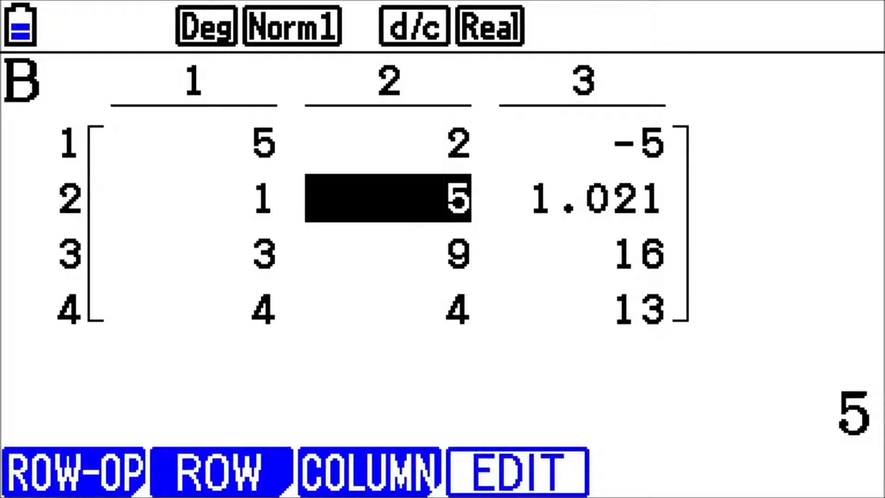
Step: Leave the matrix for the calculator's main menu and select the Statistique application
key(Menu)
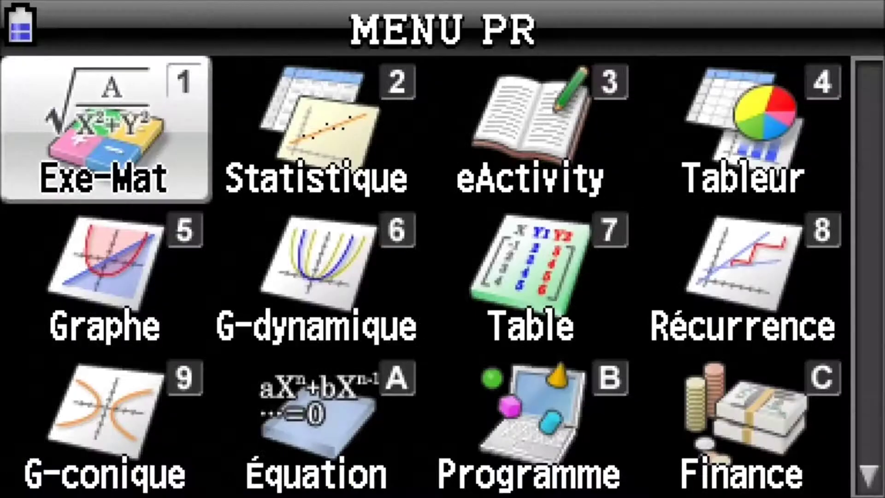
key(Right)
key(Up)
key(Down)
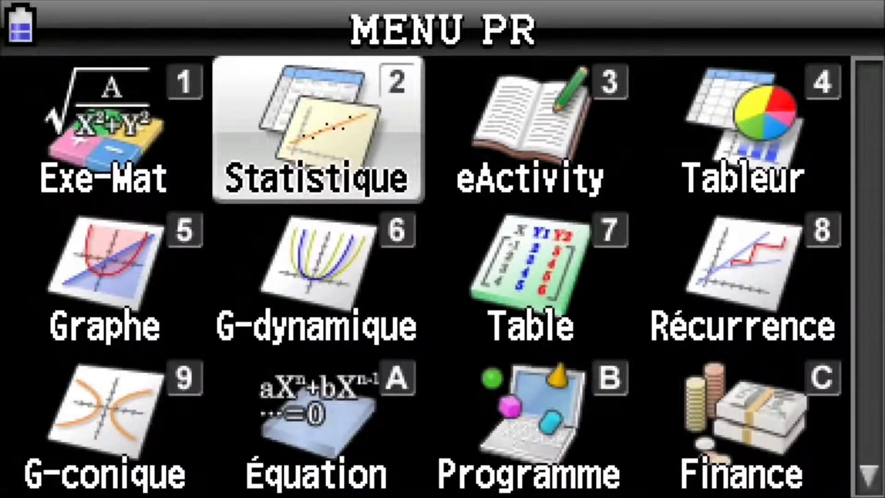